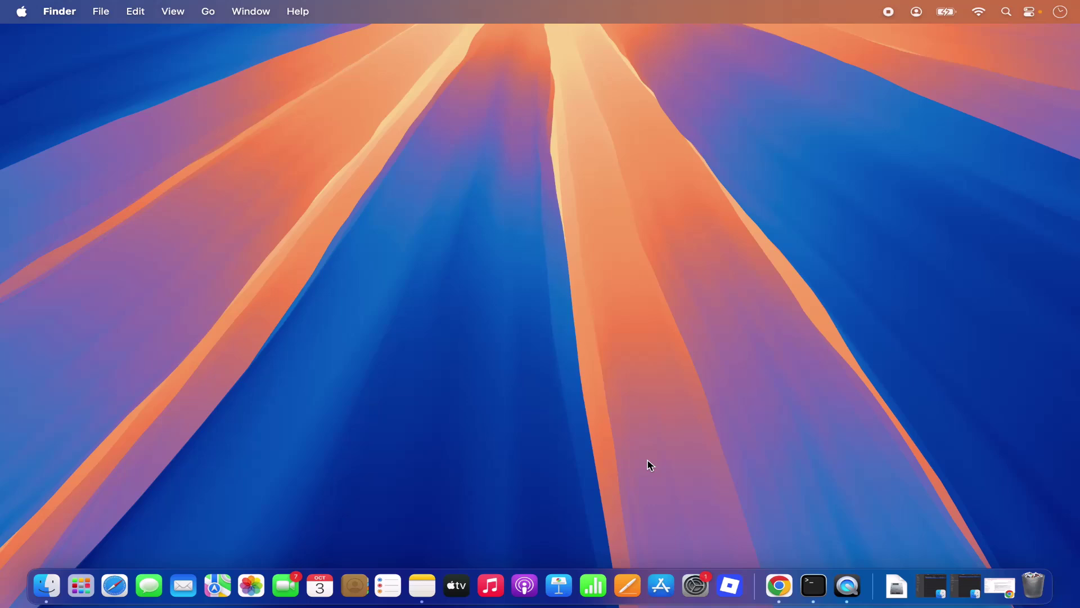
Switch to Chrome, open the cursor.com website from the search results and view its individual pricing plans in a new tab.
left_click(779, 586)
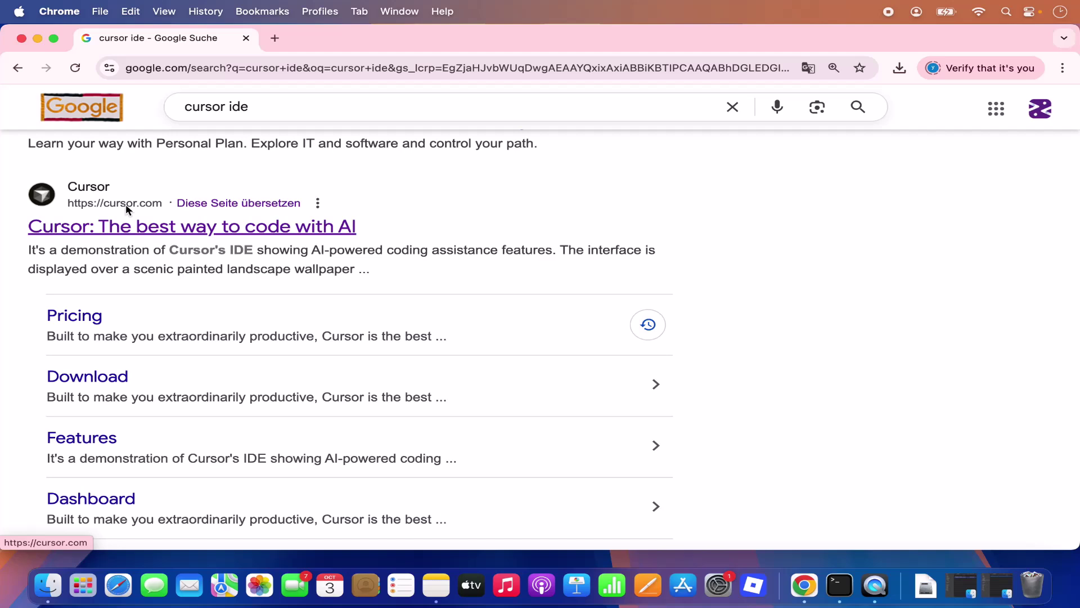
left_click(164, 231)
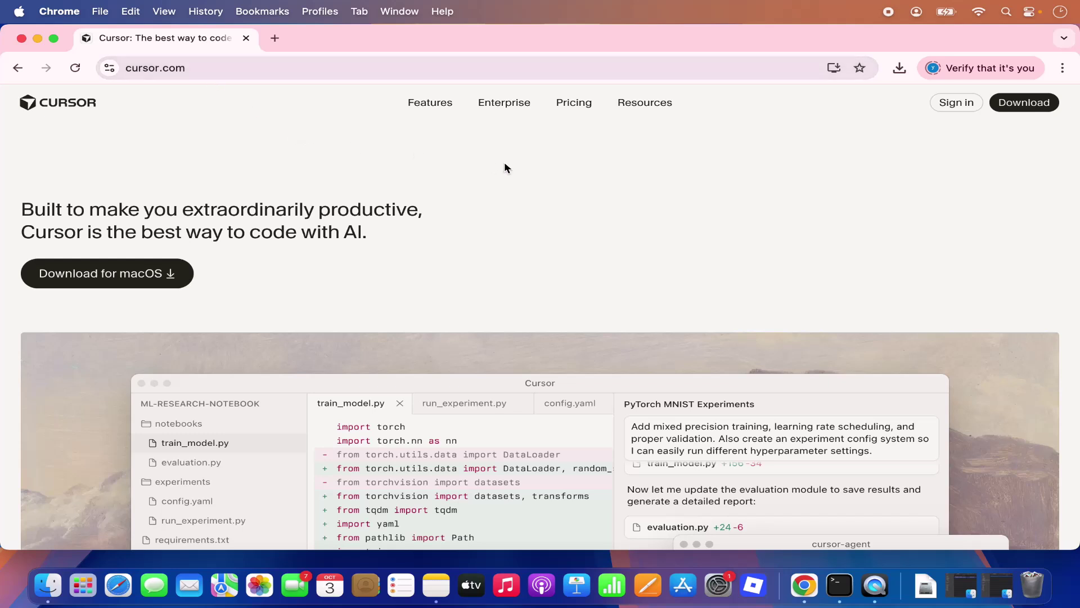
right_click(576, 109)
left_click(587, 111)
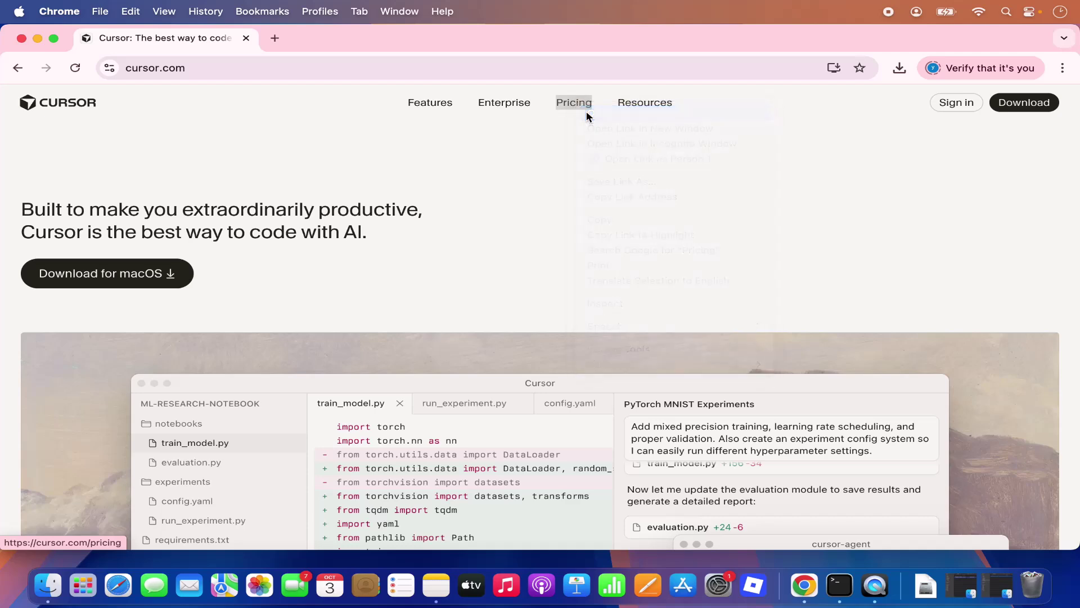
left_click(346, 42)
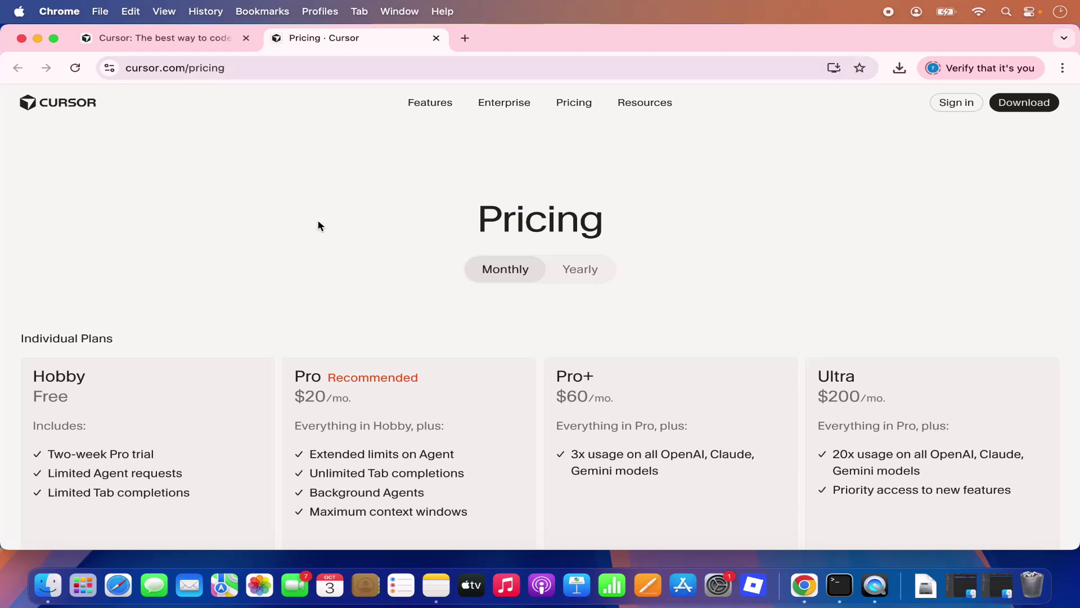
scroll(318, 226, "down", 3)
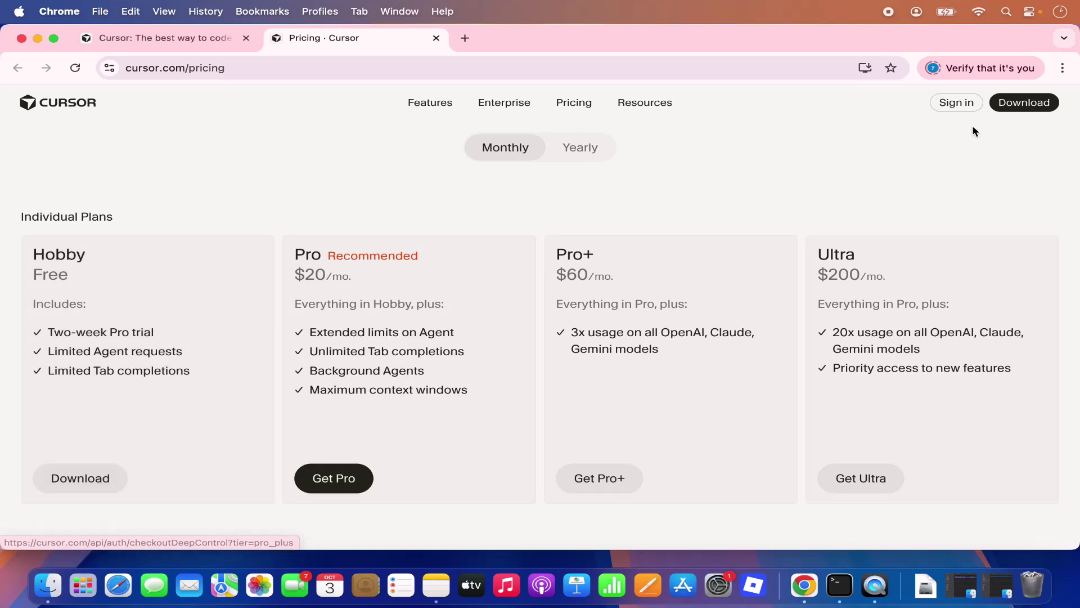
Go to the Cursor download page, review the version 1.7 builds, and download the macOS installer.
left_click(1021, 107)
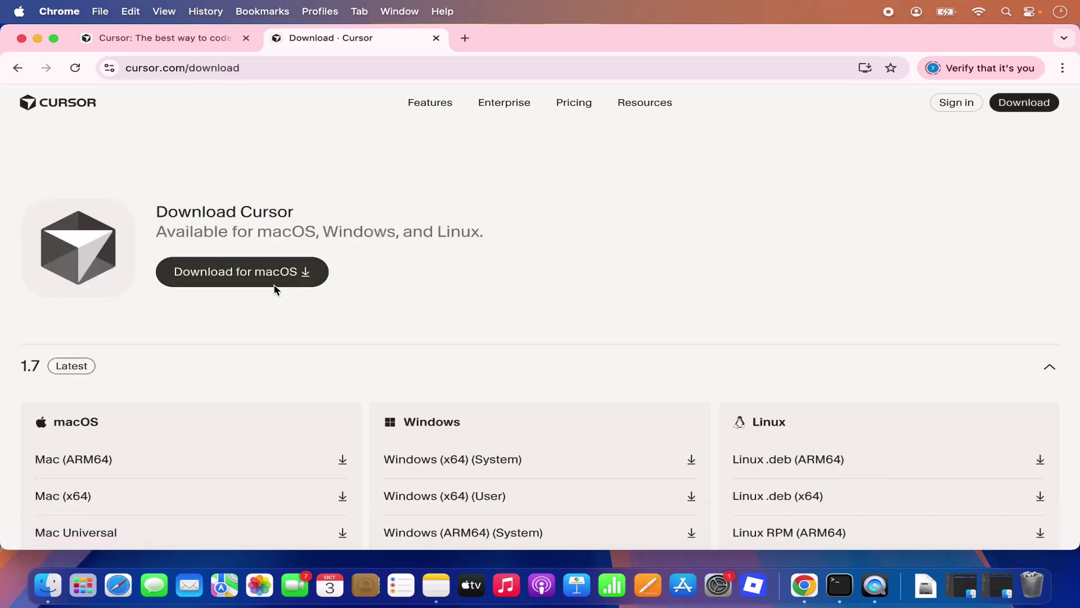
left_click(244, 278)
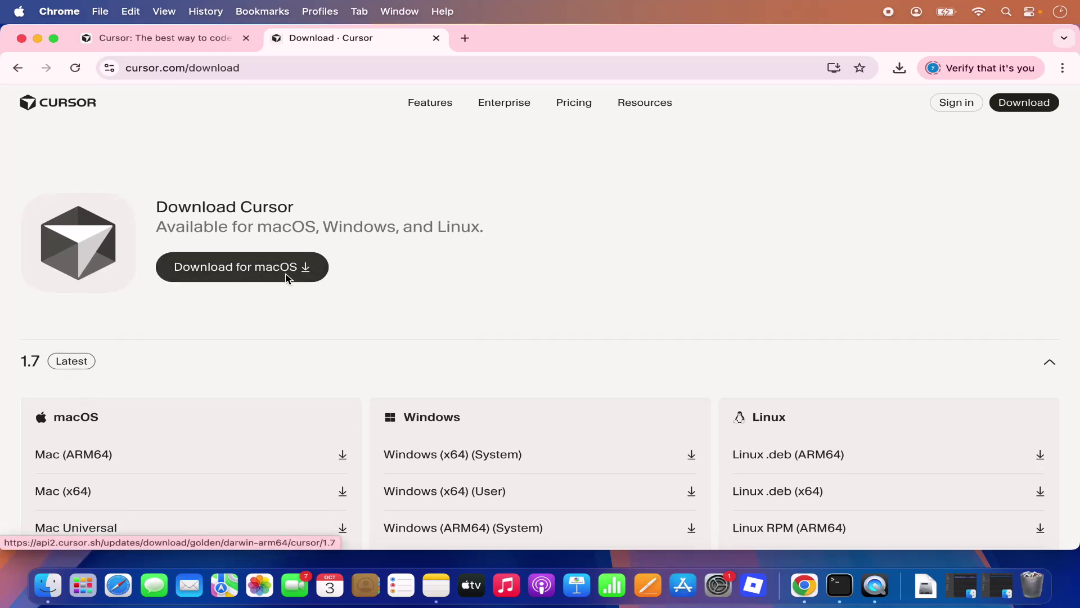
scroll(278, 307, "down", 2)
scroll(279, 306, "down", 4)
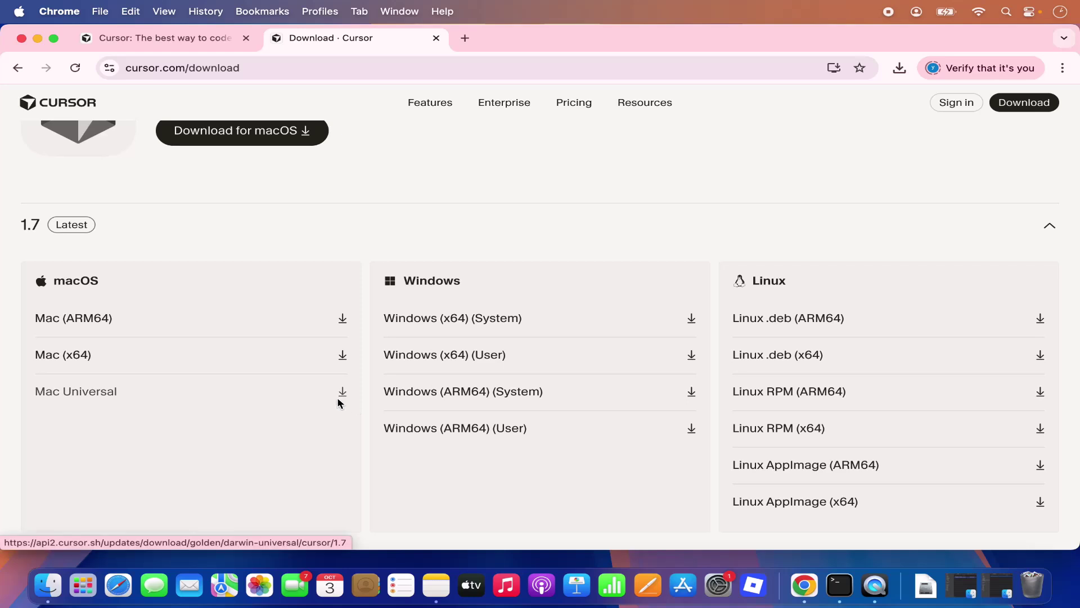
scroll(339, 402, "up", 3)
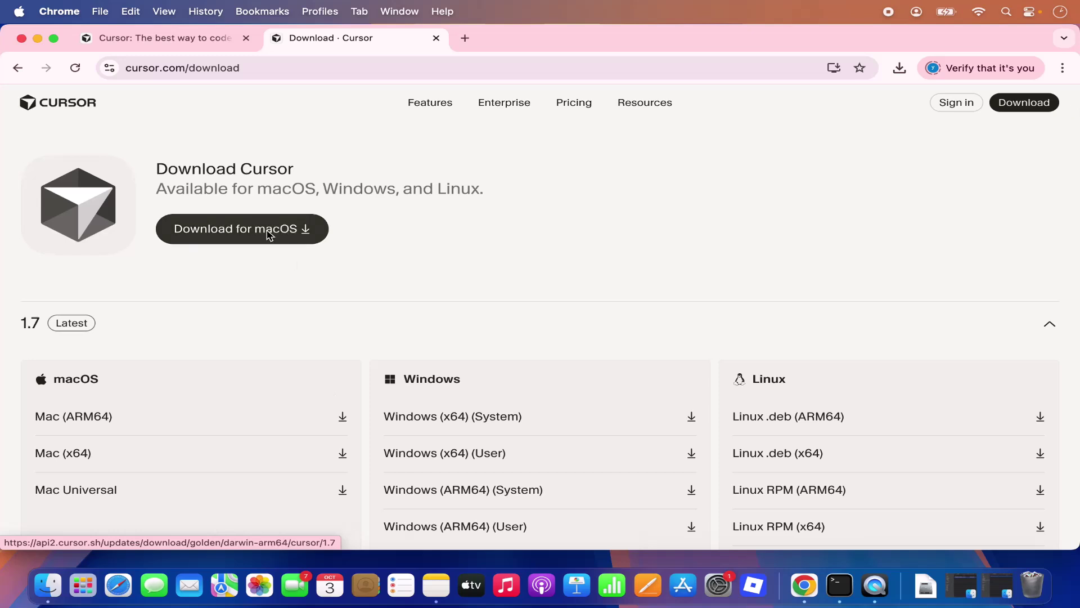
left_click(267, 232)
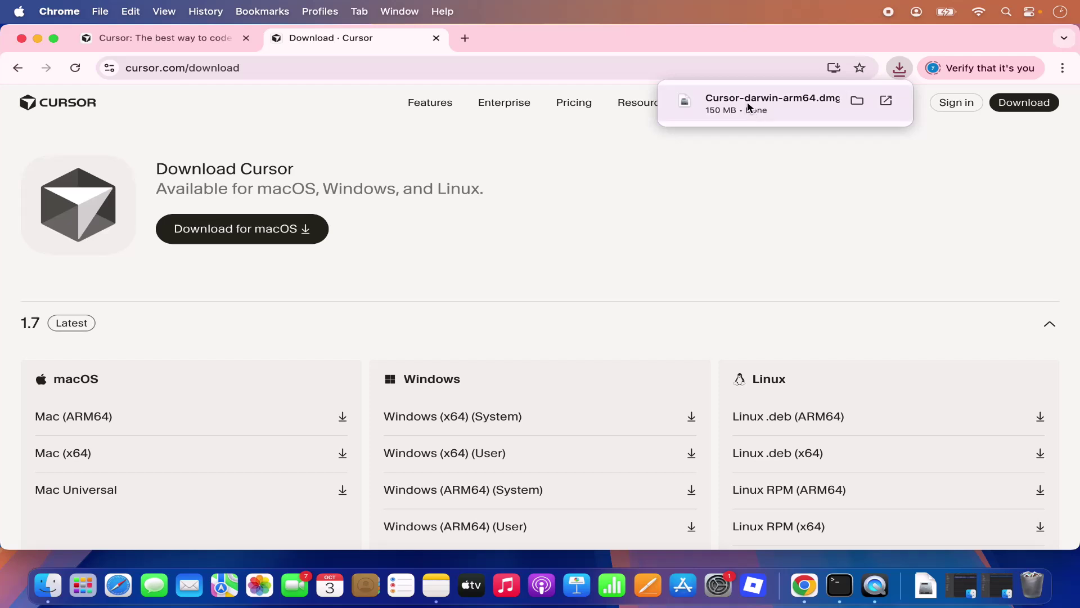
Open the downloaded Cursor-darwin-arm64.dmg, copy Cursor into the Applications folder, and put the installer window away.
left_click(773, 115)
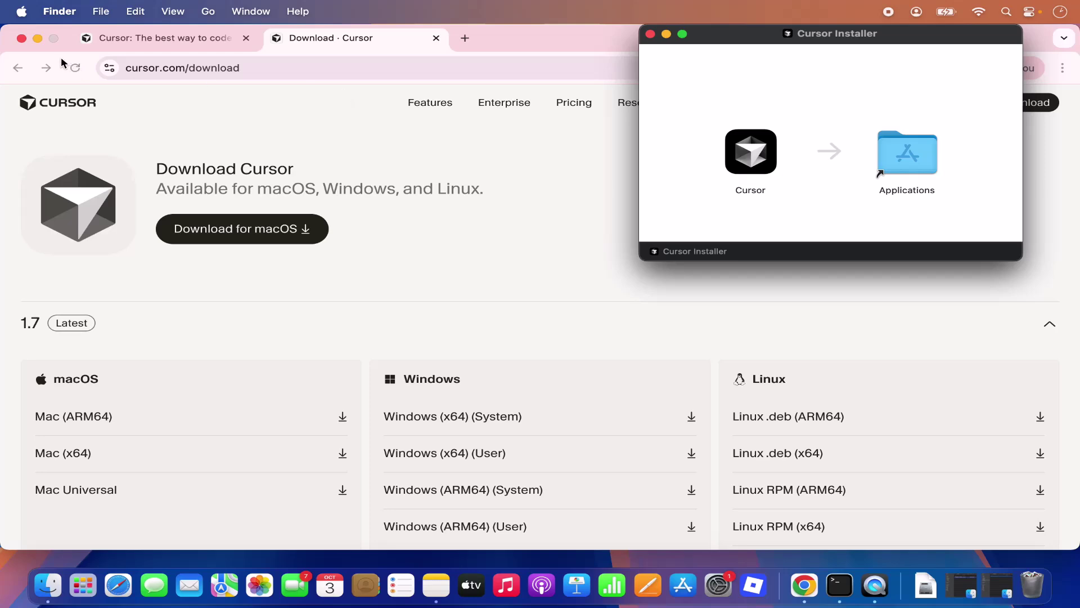
left_click(33, 40)
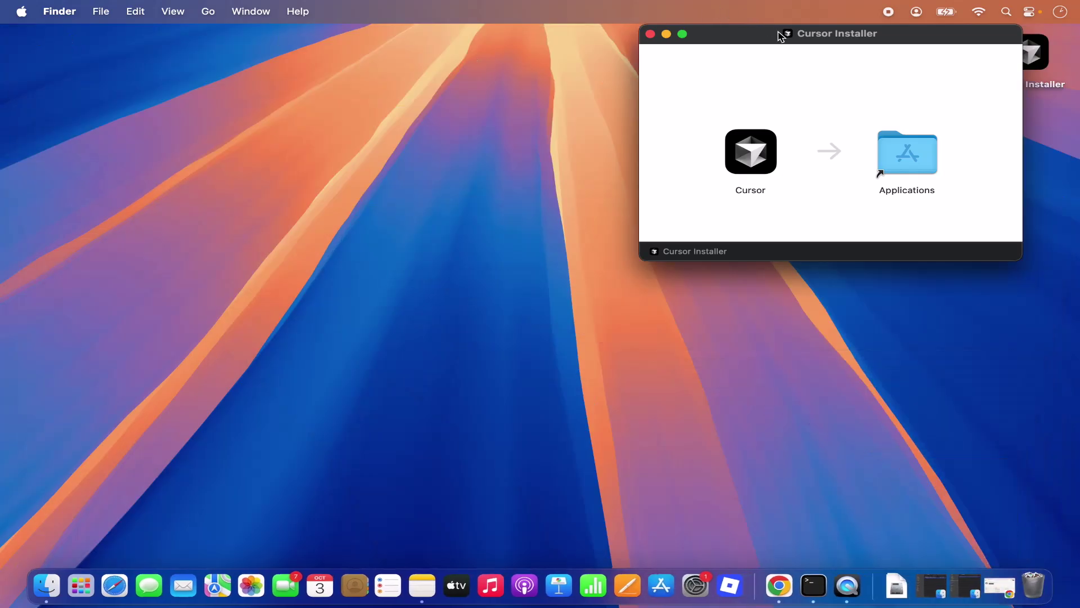
left_click_drag(773, 37, 477, 151)
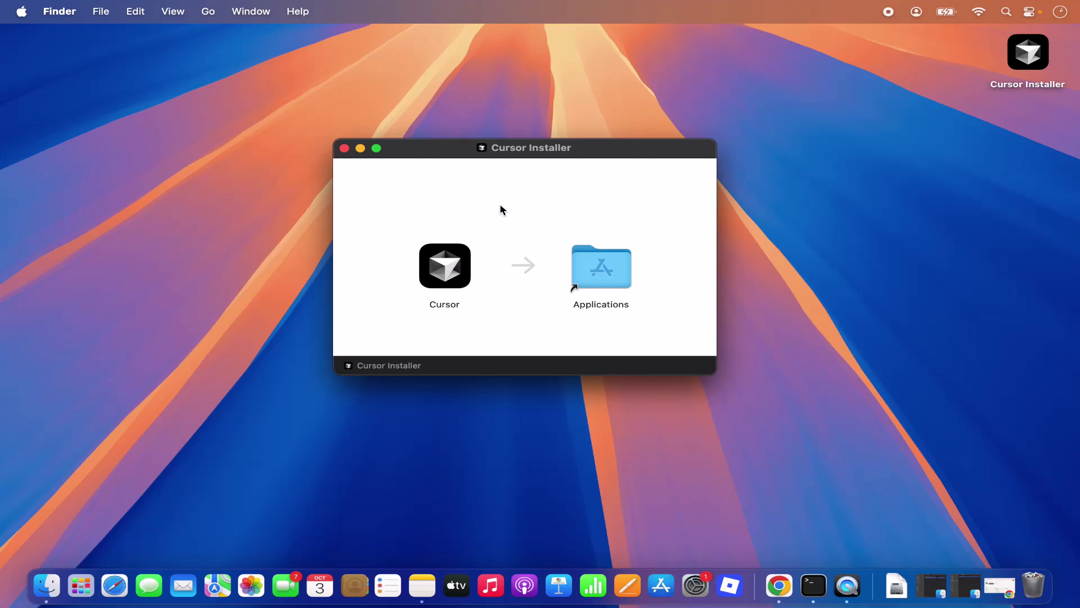
left_click(451, 285)
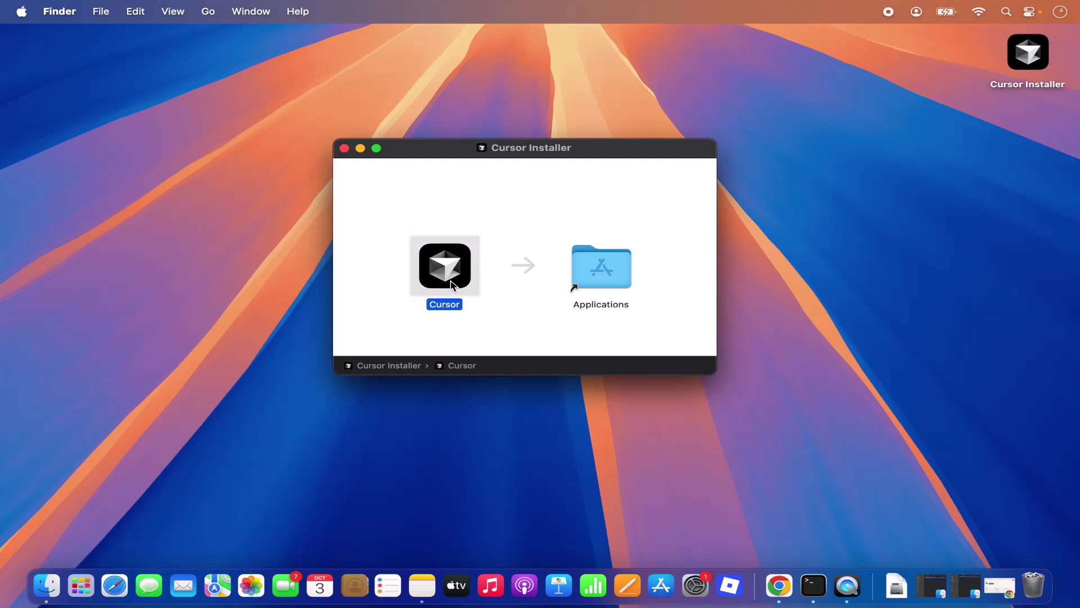
left_click_drag(451, 285, 614, 279)
left_click(360, 149)
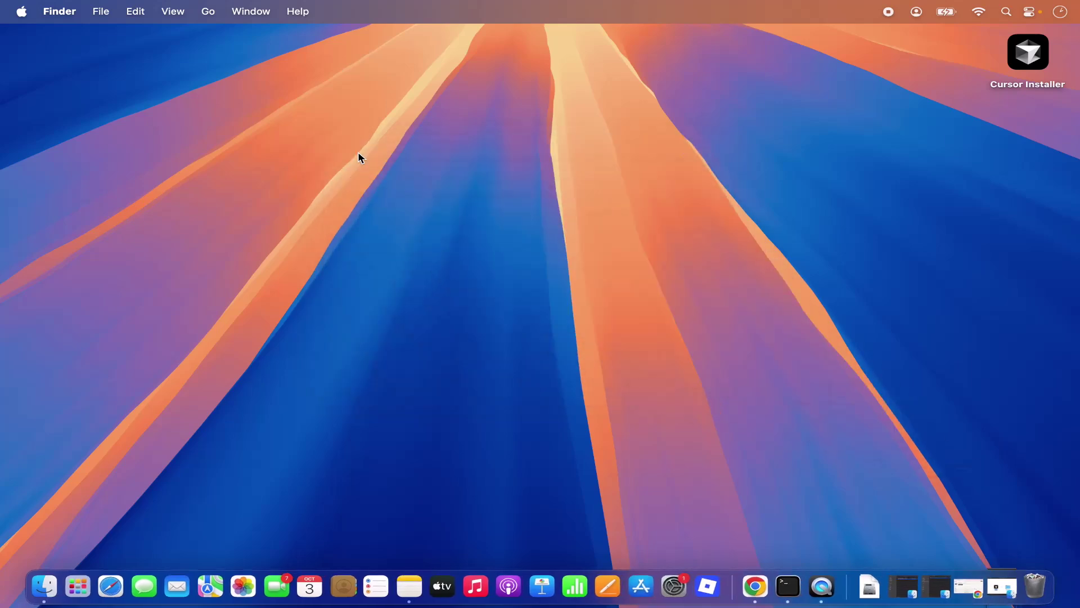
Find the installed Cursor app by searching for "cur", launch it past the security prompt, and start signing up.
left_click(76, 586)
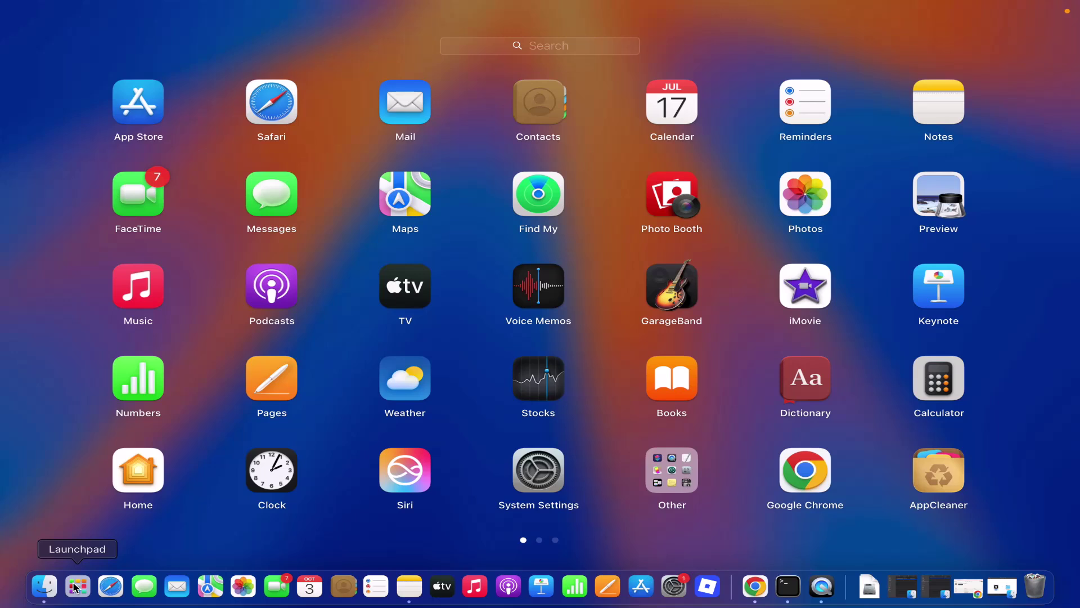
type("cur")
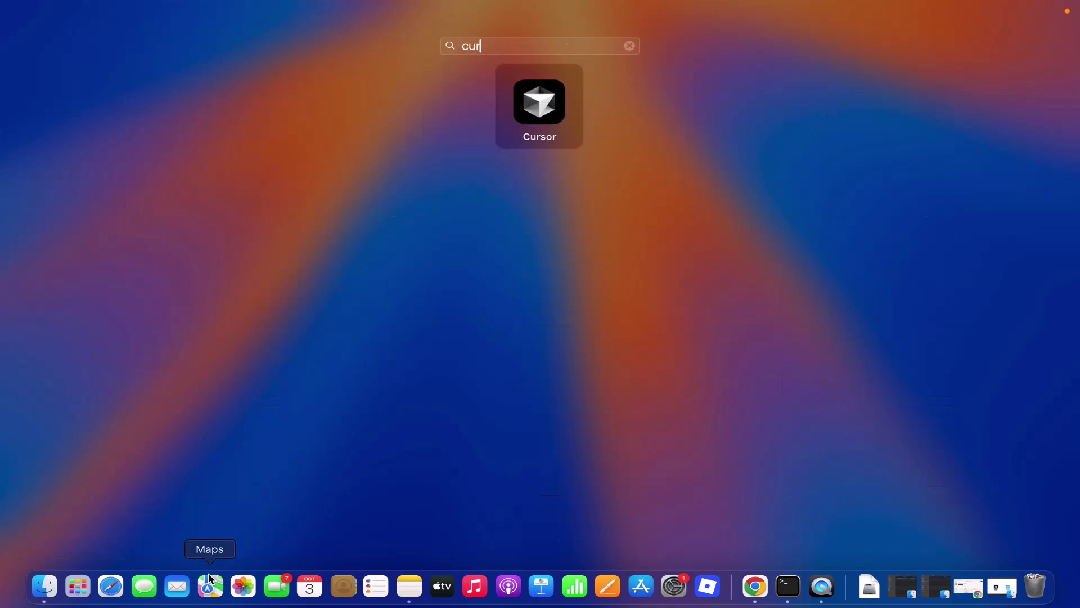
left_click(544, 117)
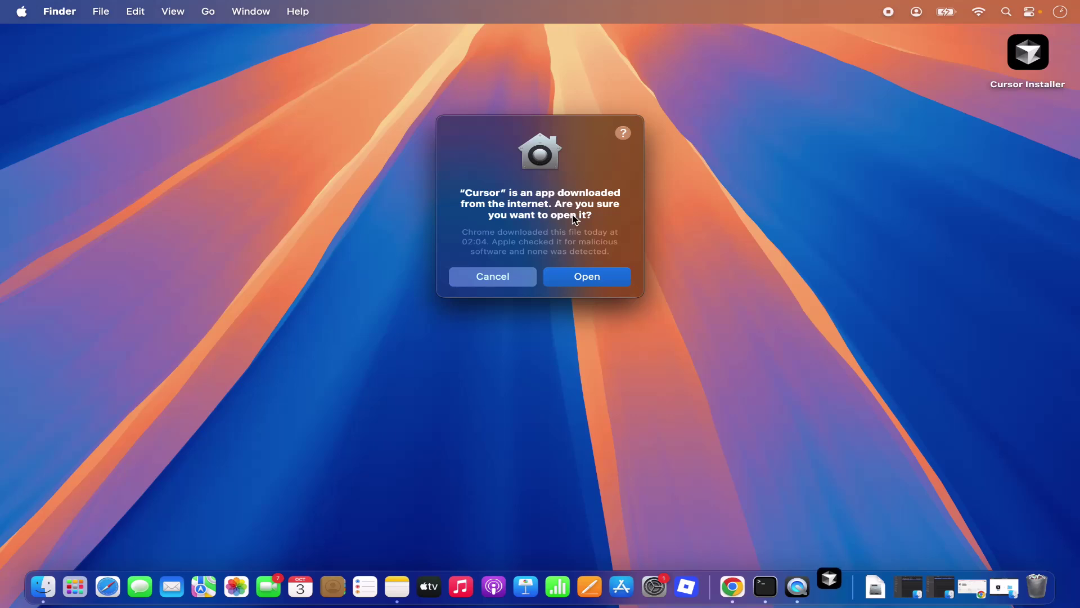
left_click(581, 278)
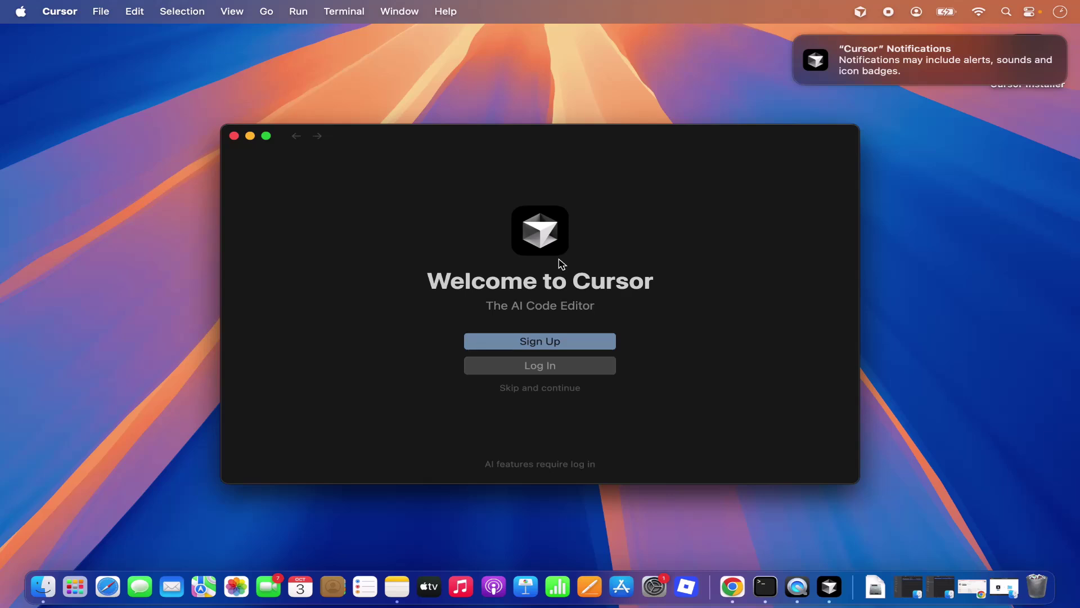
left_click(553, 348)
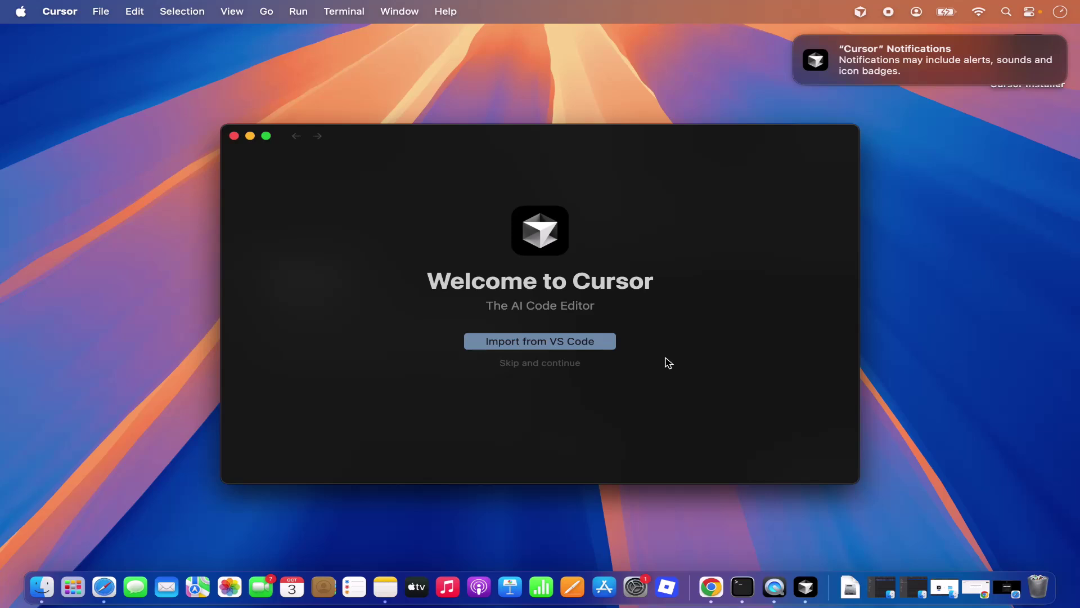
Import VS Code settings with extensions, allowing access to the Documents folder, and keep the Cursor Dark theme.
left_click(565, 348)
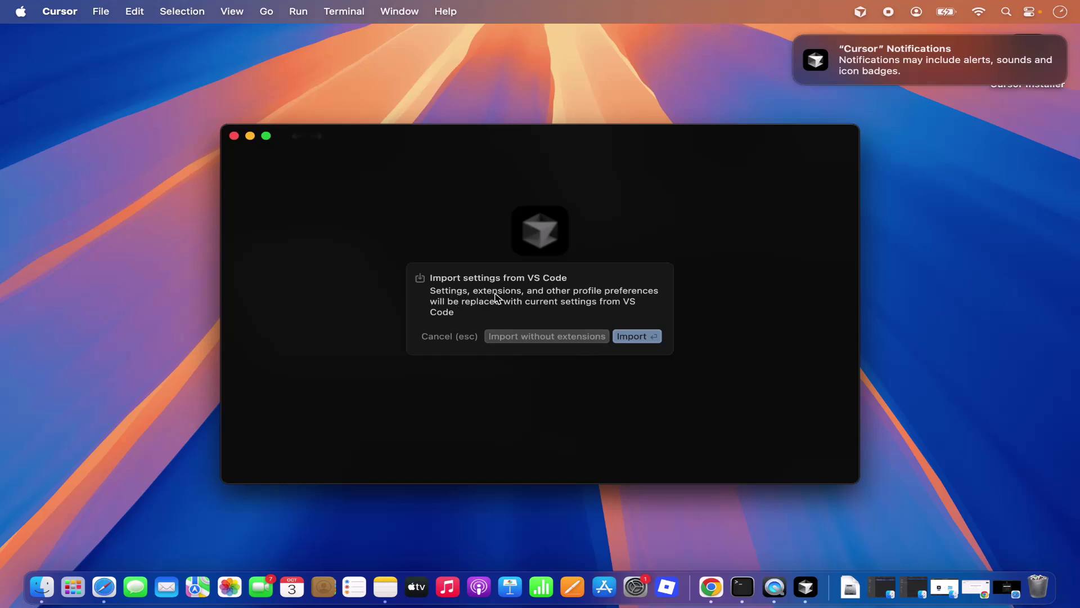
left_click(619, 335)
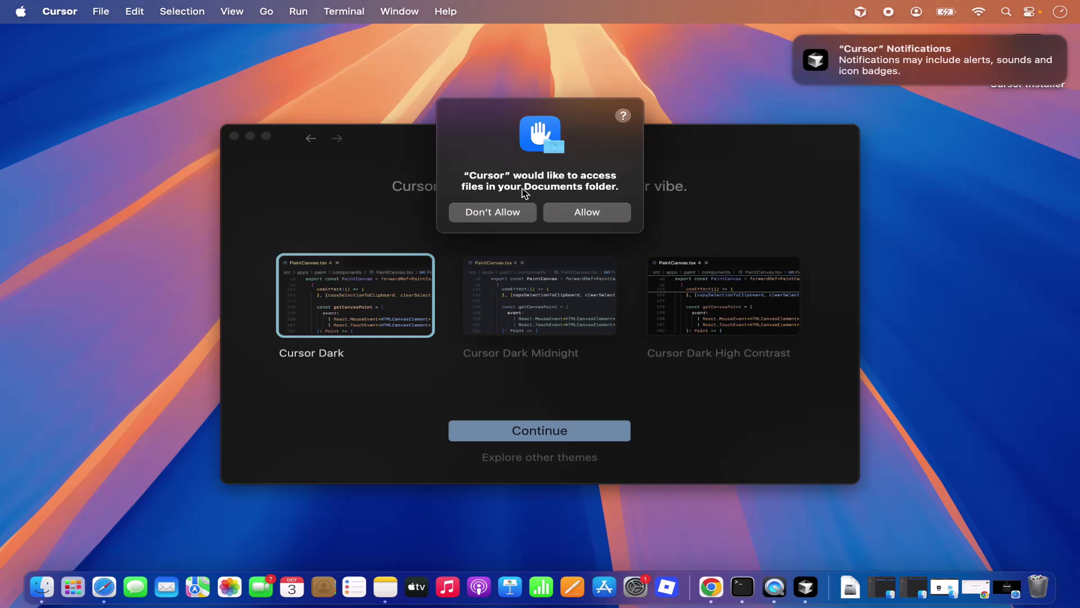
left_click(576, 214)
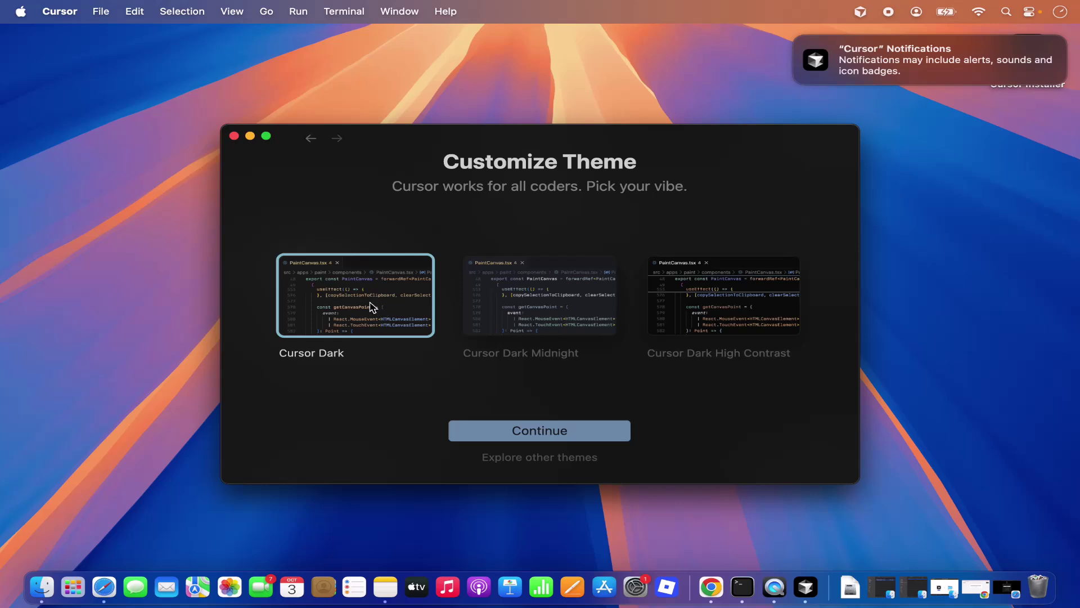
left_click(528, 436)
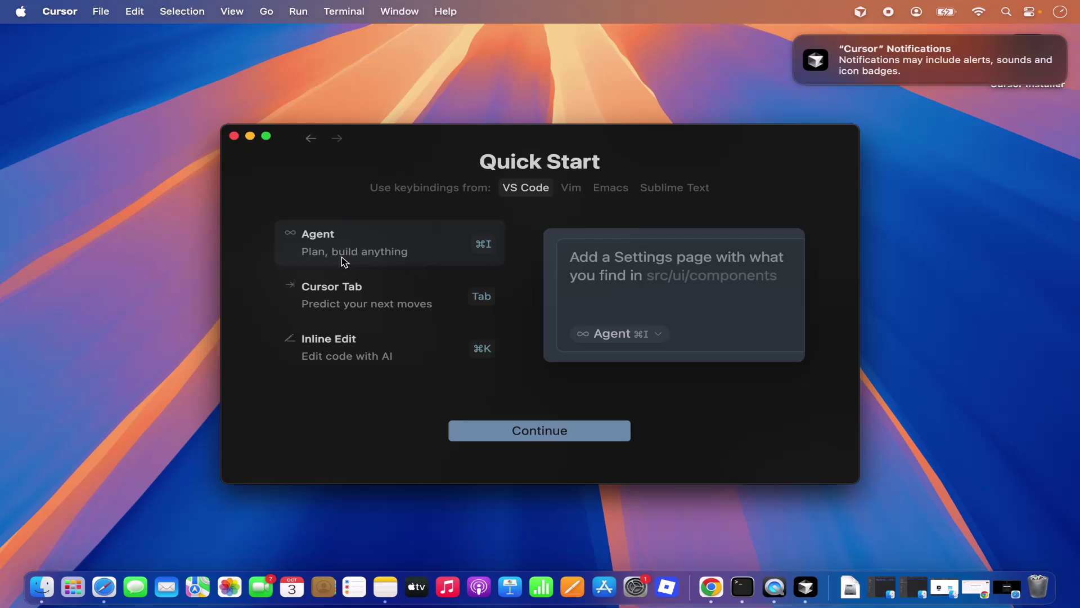
Preview Cursor Tab and Inline Edit in Quick Start, keep the VS Code keybindings, and accept data sharing.
left_click(350, 287)
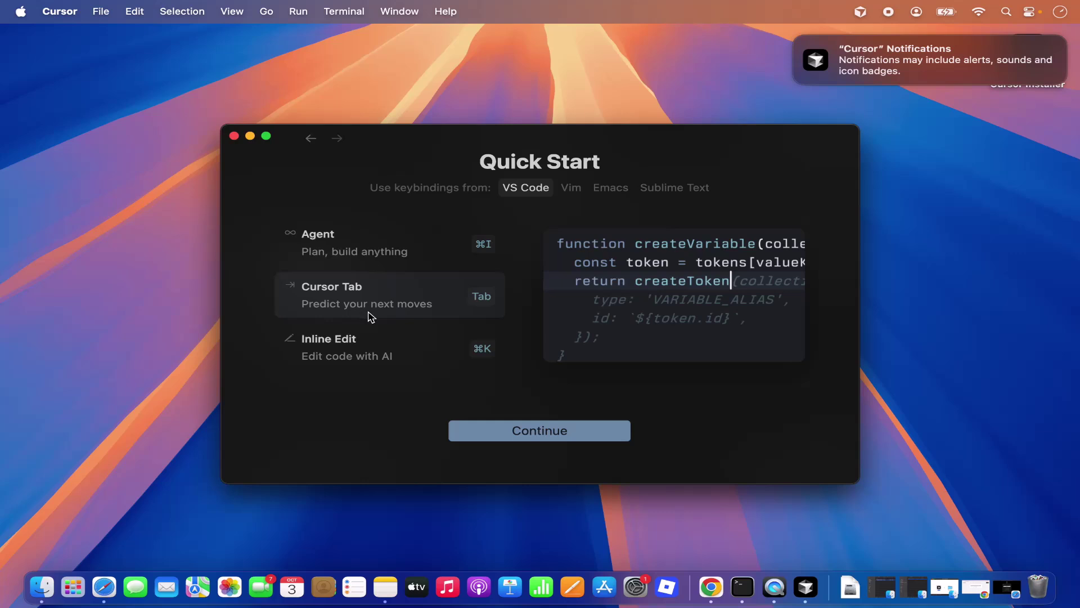
left_click(368, 346)
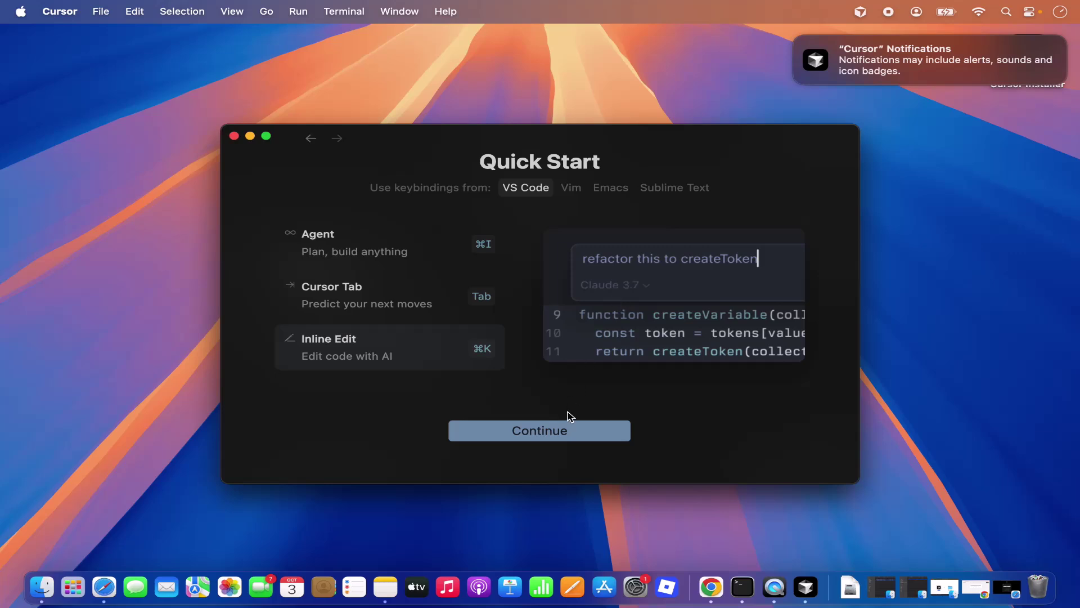
left_click(565, 434)
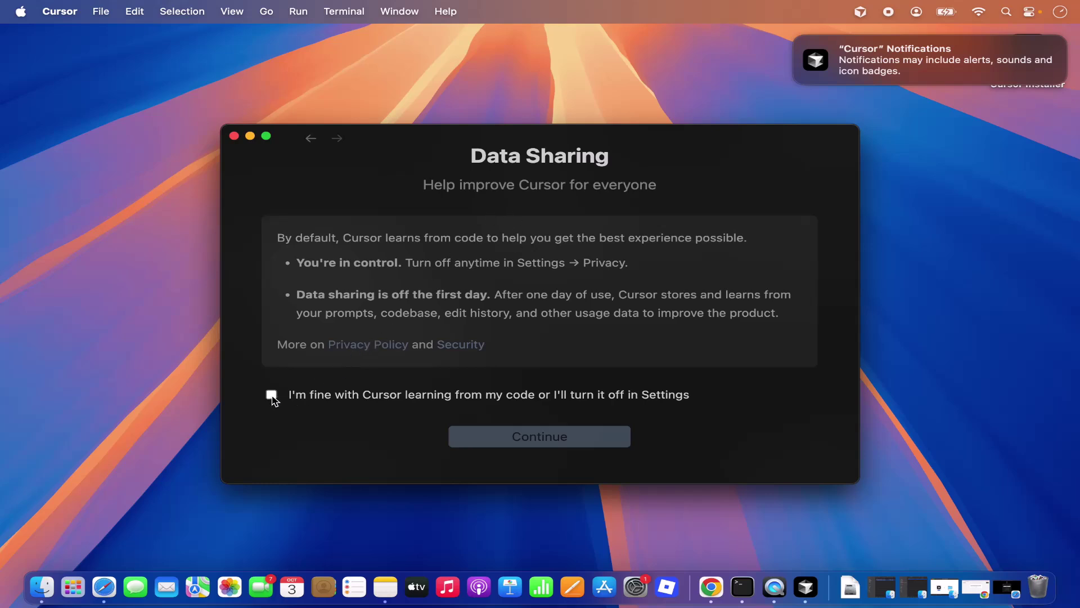
left_click(271, 394)
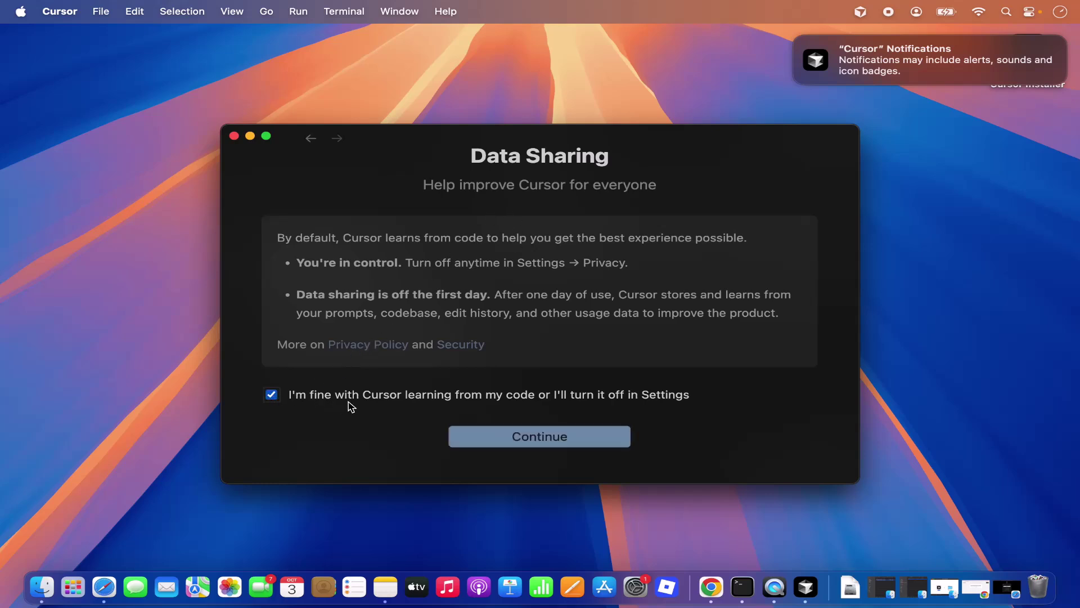
left_click(529, 446)
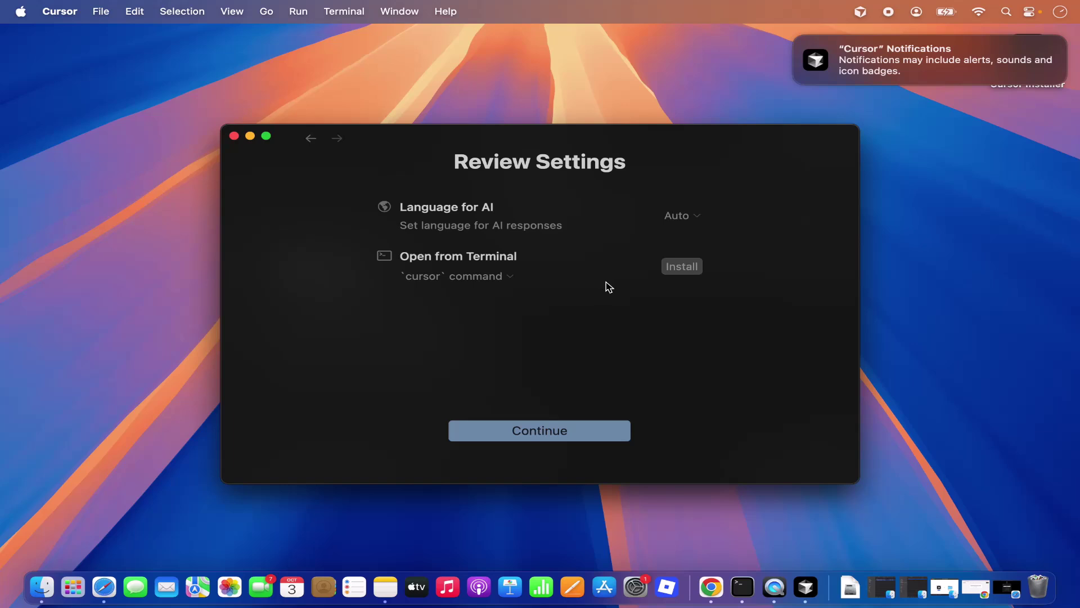
Install the `cursor` shell command for opening the editor from the terminal, authorizing it with the account password.
left_click(682, 267)
left_click(601, 367)
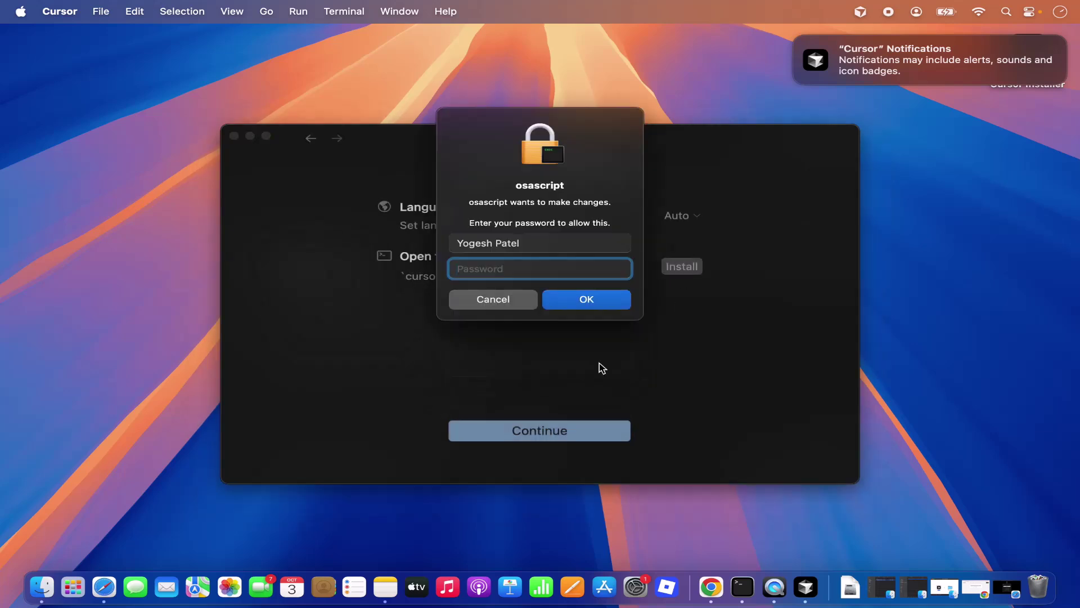
type("••••••")
left_click(581, 304)
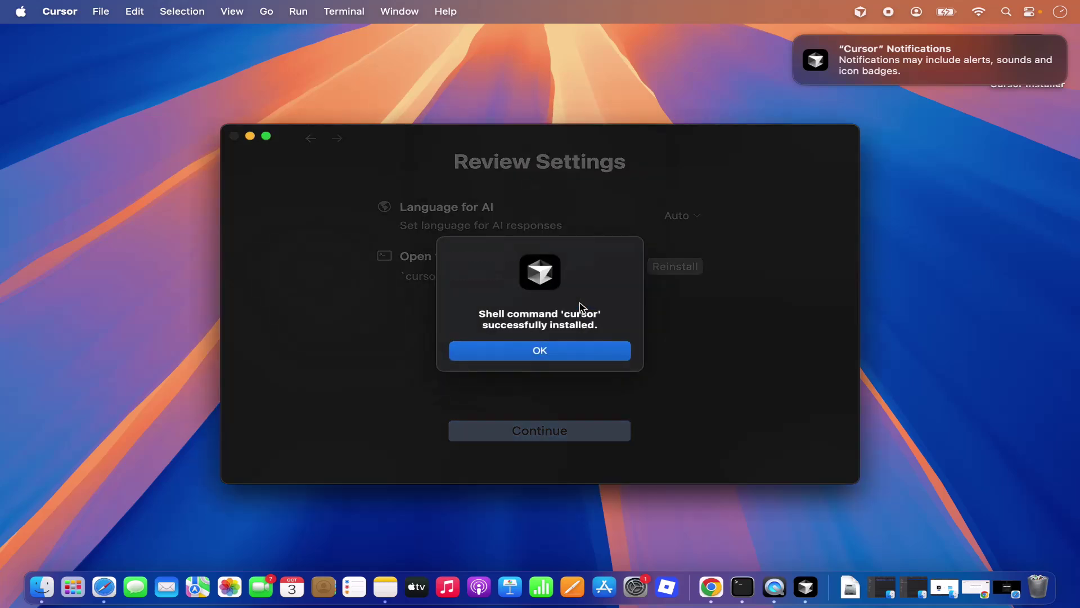
left_click(569, 349)
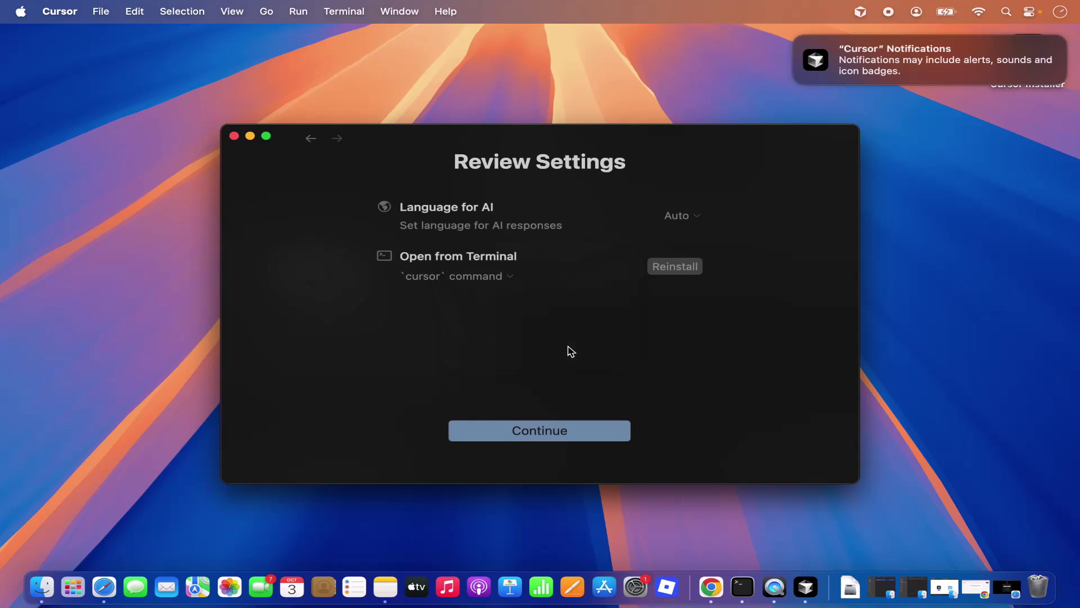
Finish the setup with the AI language left on Auto and dismiss the Cursor notifications banner.
left_click(563, 438)
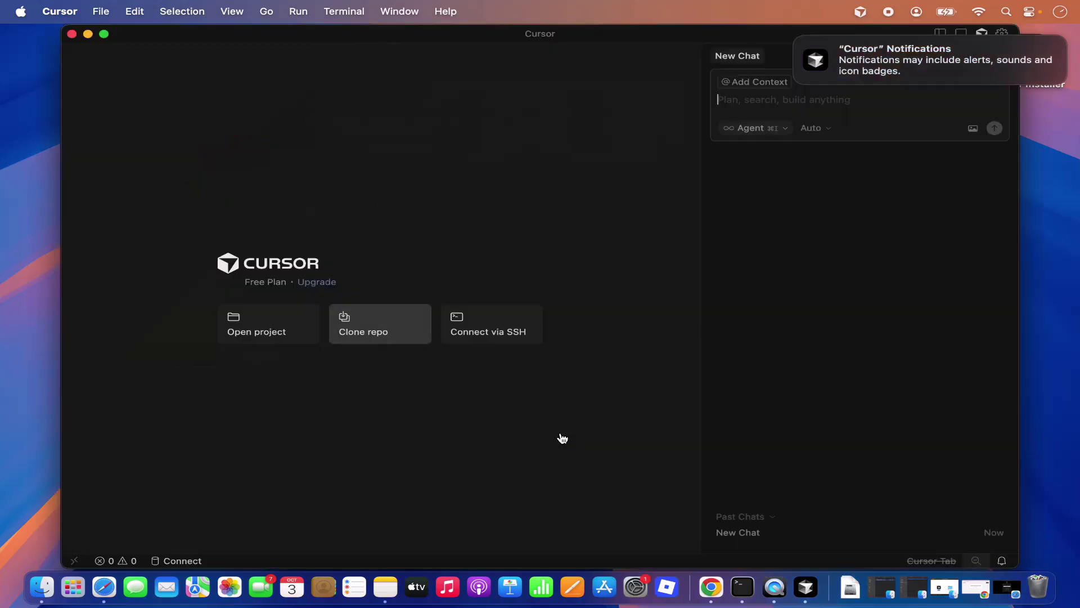
mouse_move(997, 37)
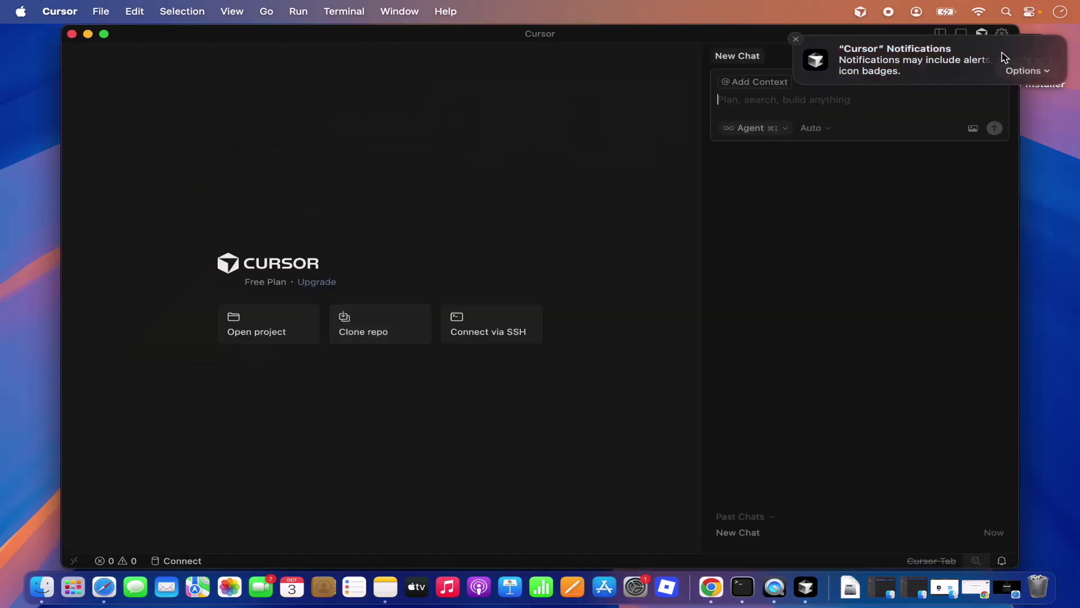
left_click(796, 39)
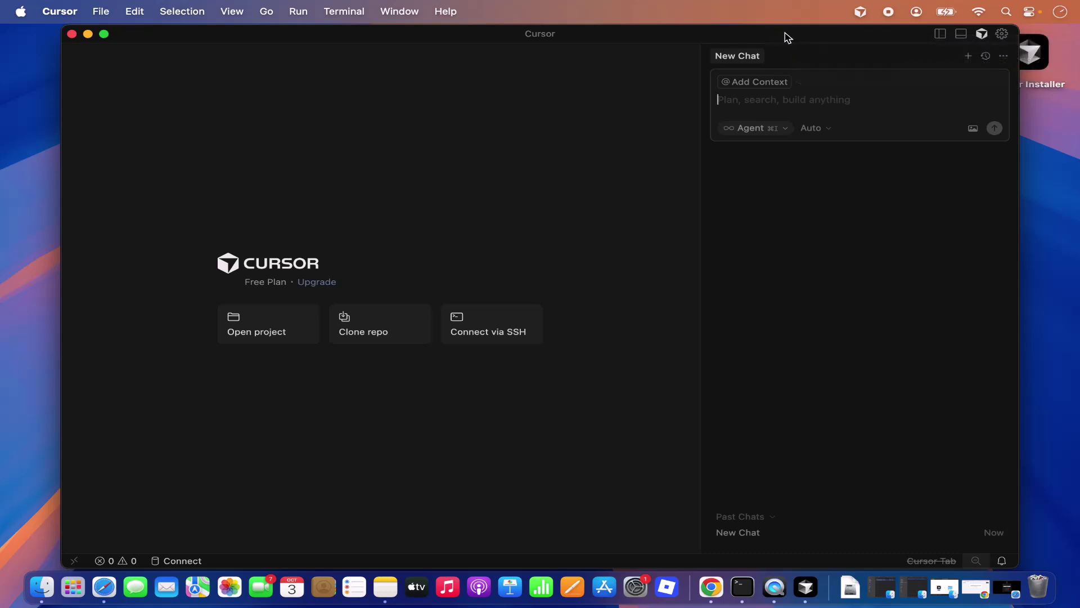
Maximize the editor window, create a new folder named MyNodeApp in Documents and open it as the project.
double_click(787, 35)
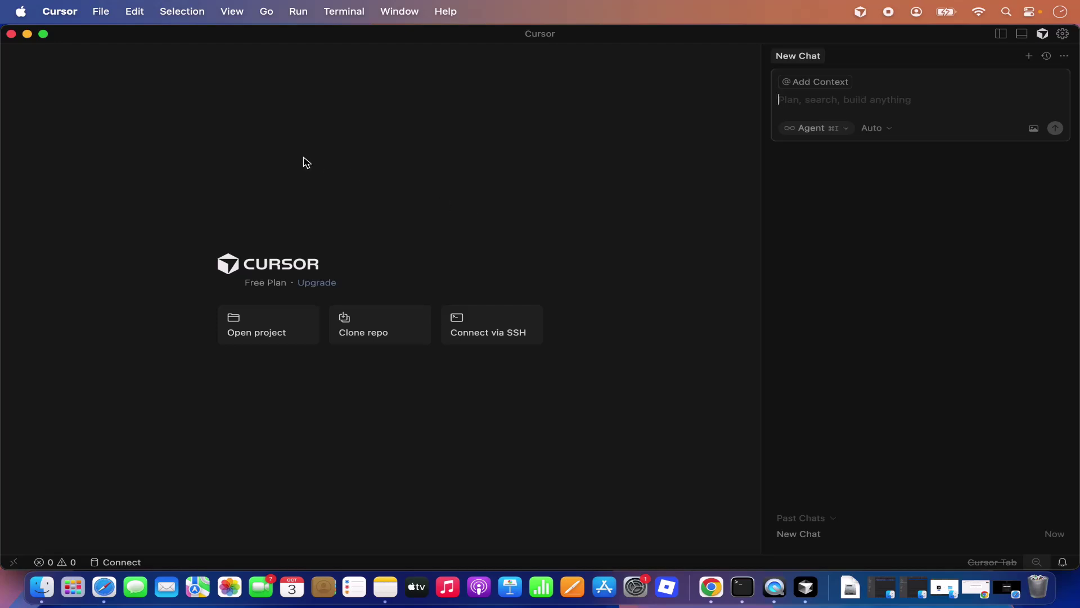
left_click(102, 12)
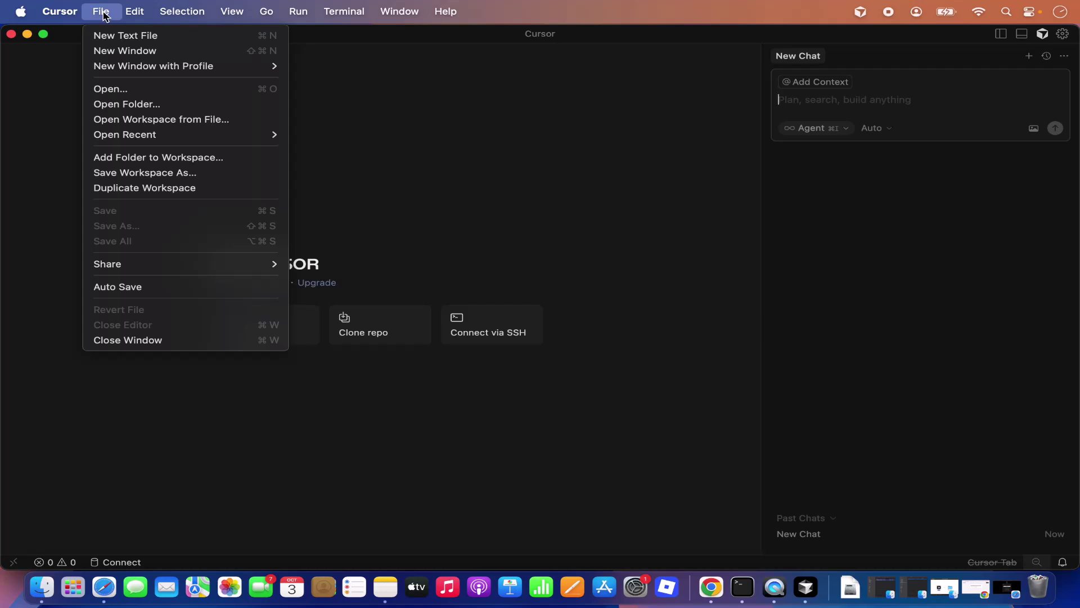
left_click(122, 105)
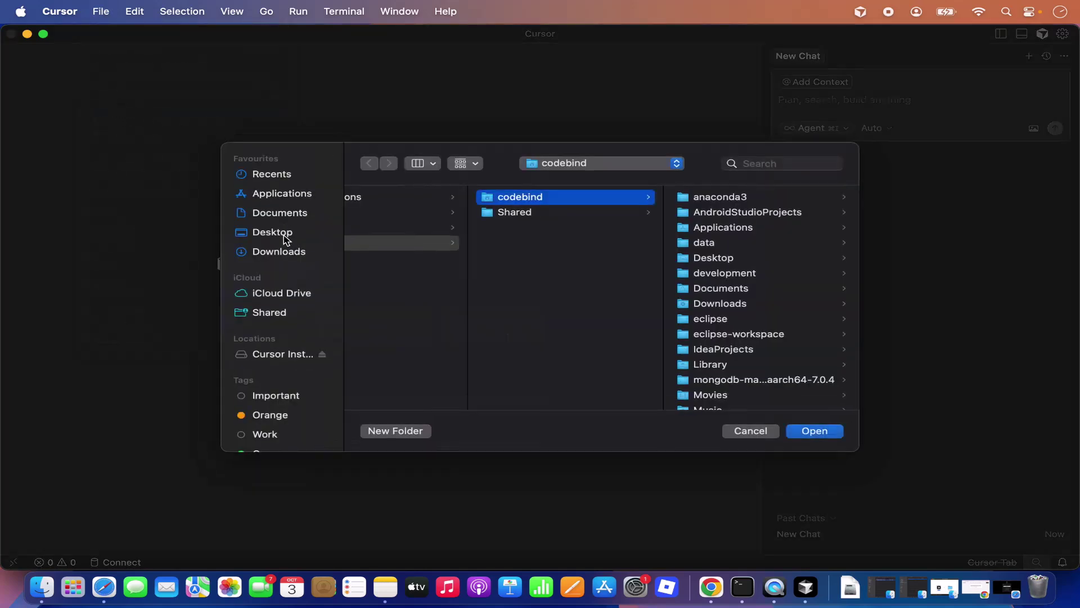
left_click(281, 217)
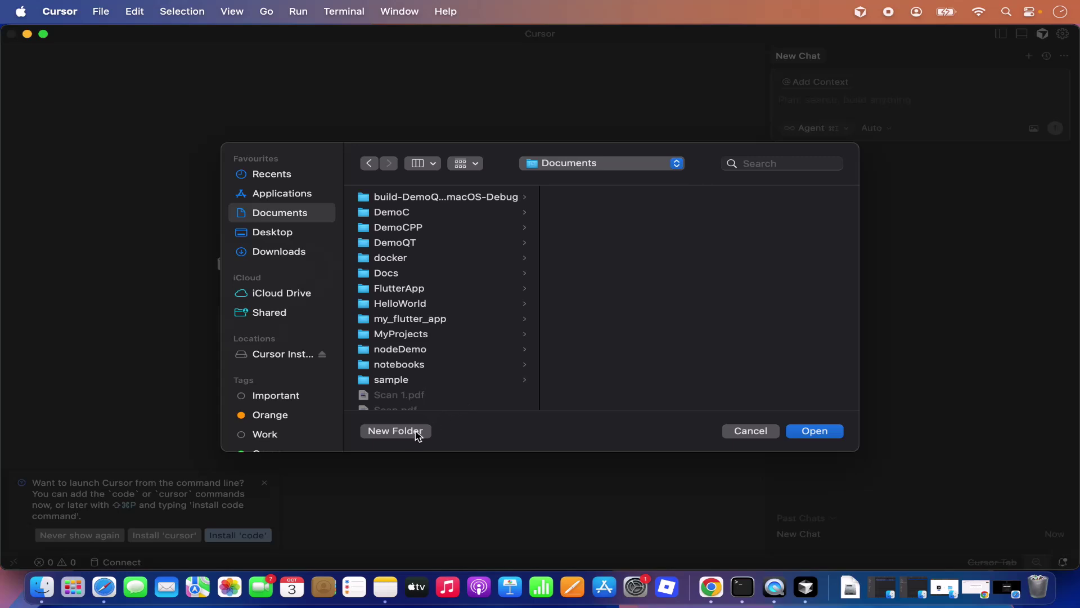
left_click(416, 436)
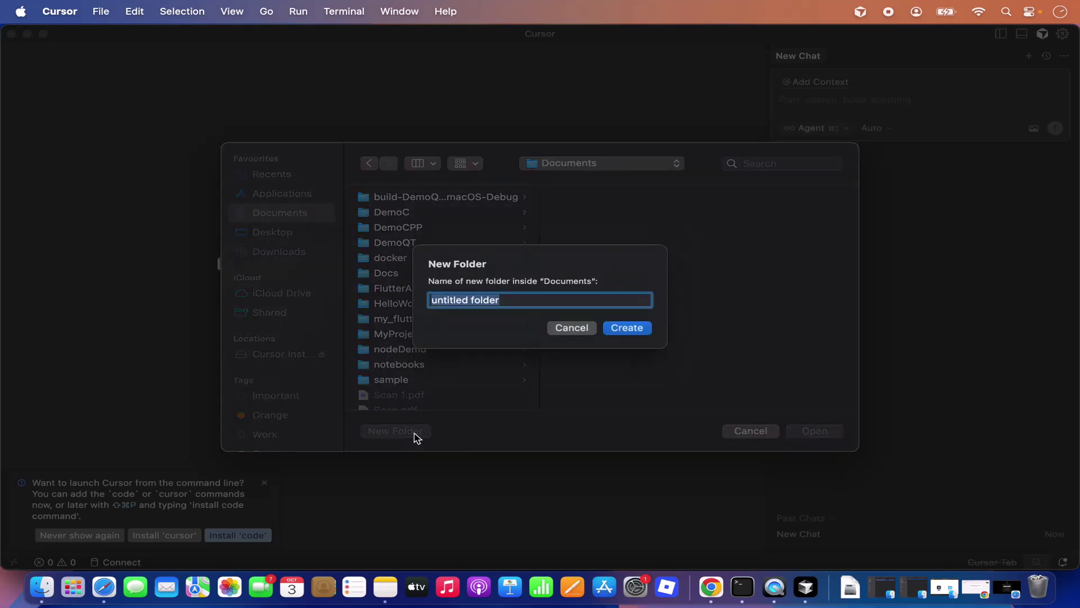
type("MyNo")
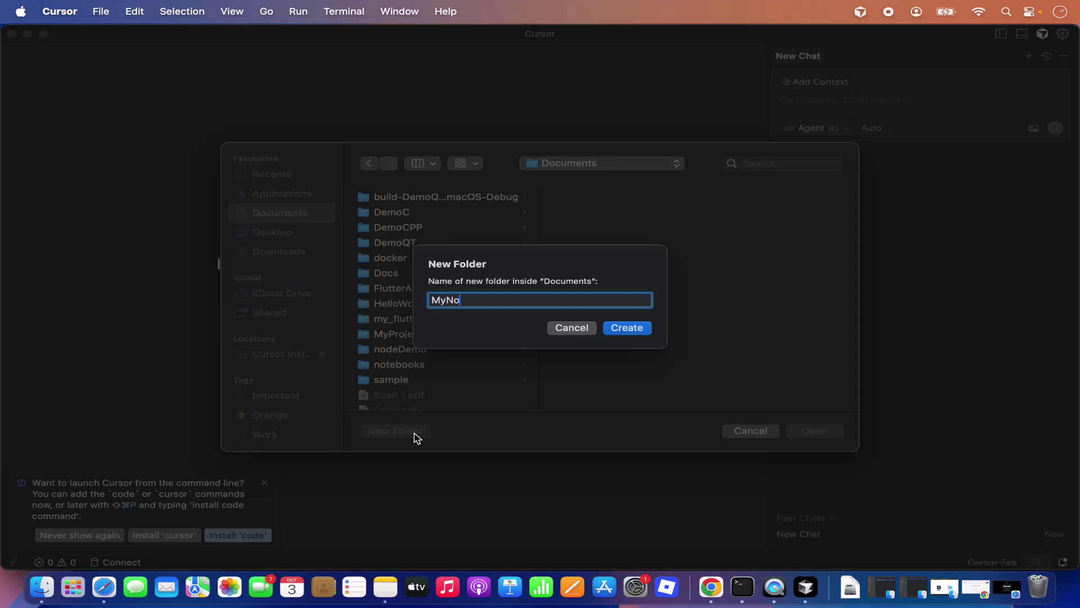
type("deApp")
left_click(627, 328)
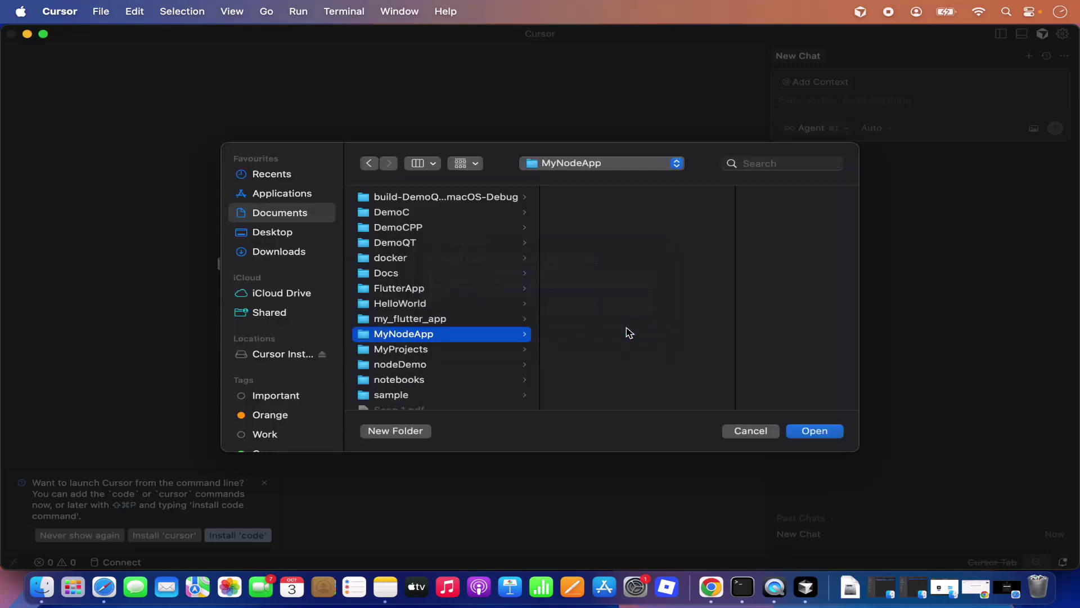
left_click(807, 431)
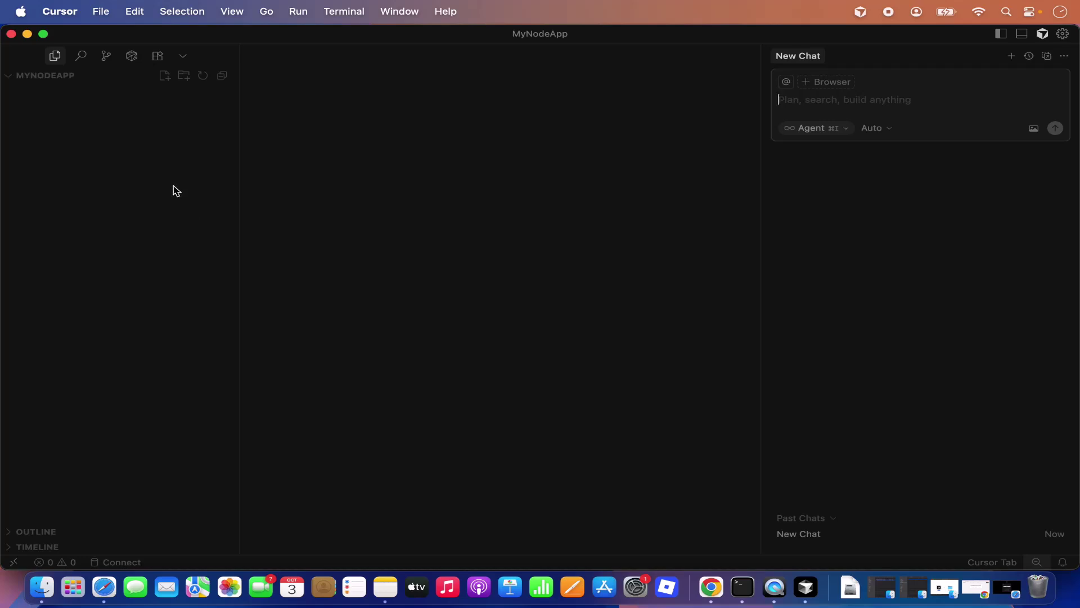
Look through the search, source control, agents and extensions views, and return to the project's file explorer.
left_click(80, 56)
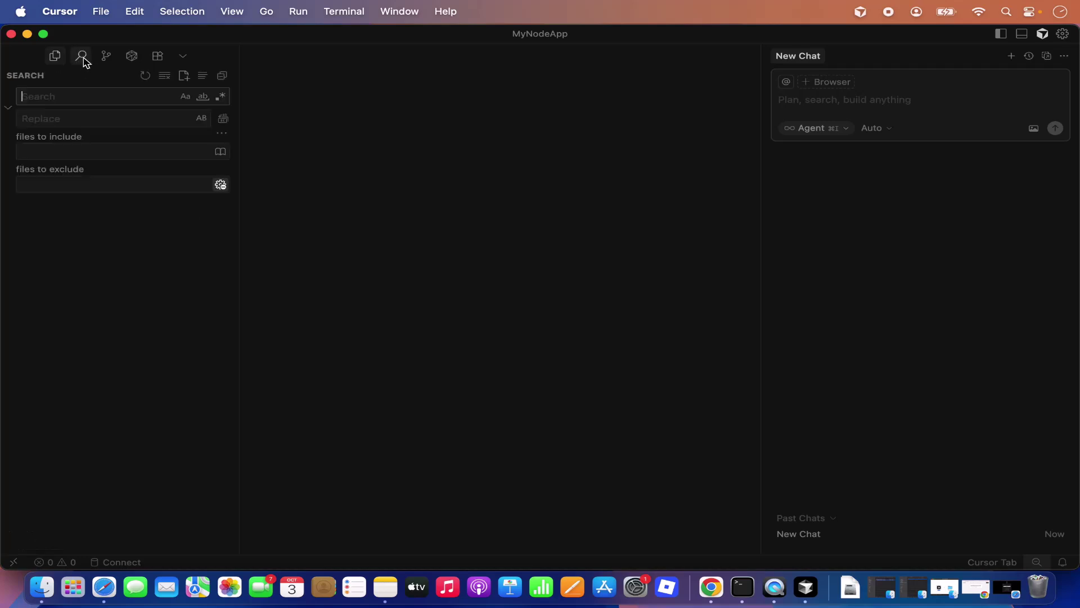
left_click(57, 61)
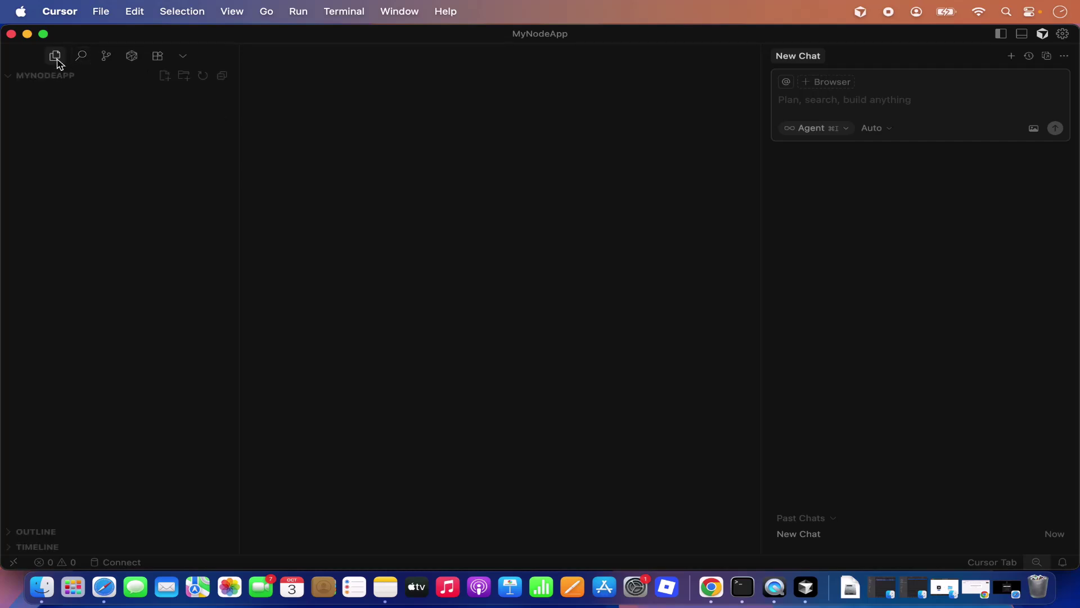
left_click(107, 58)
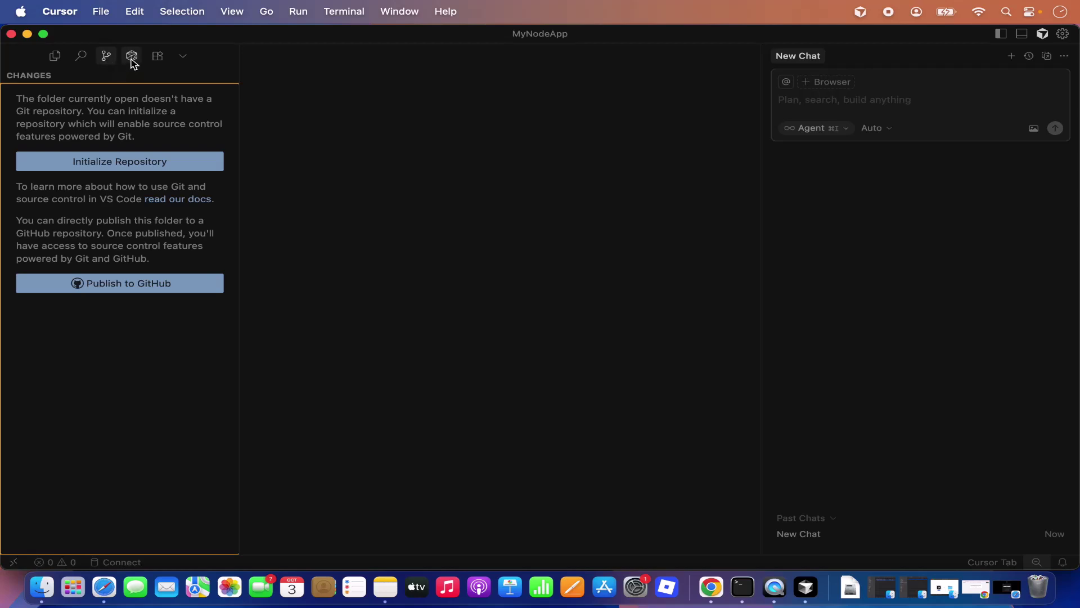
left_click(132, 57)
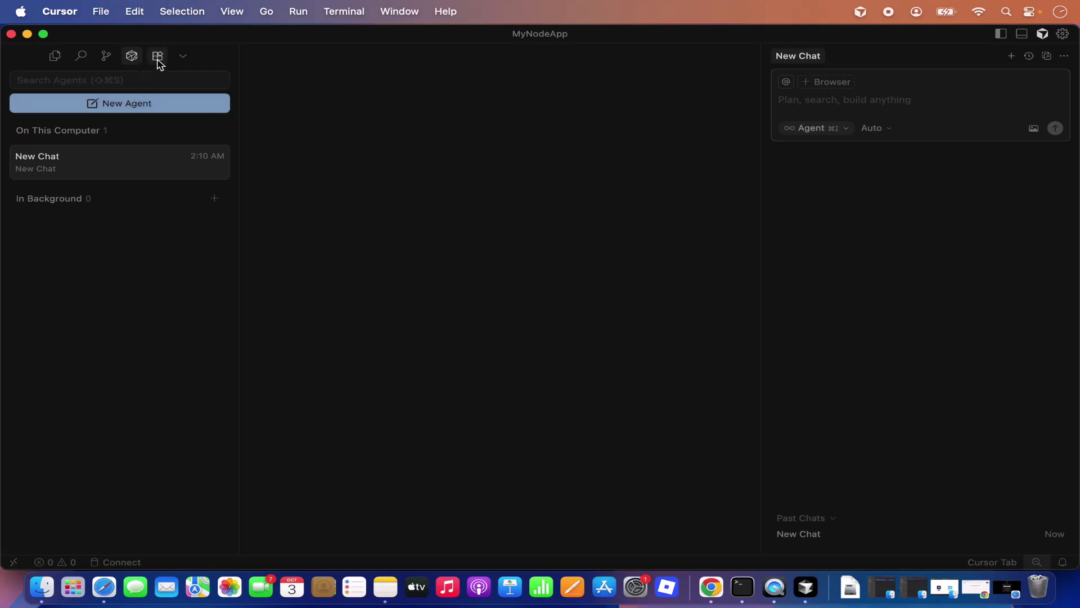
left_click(158, 59)
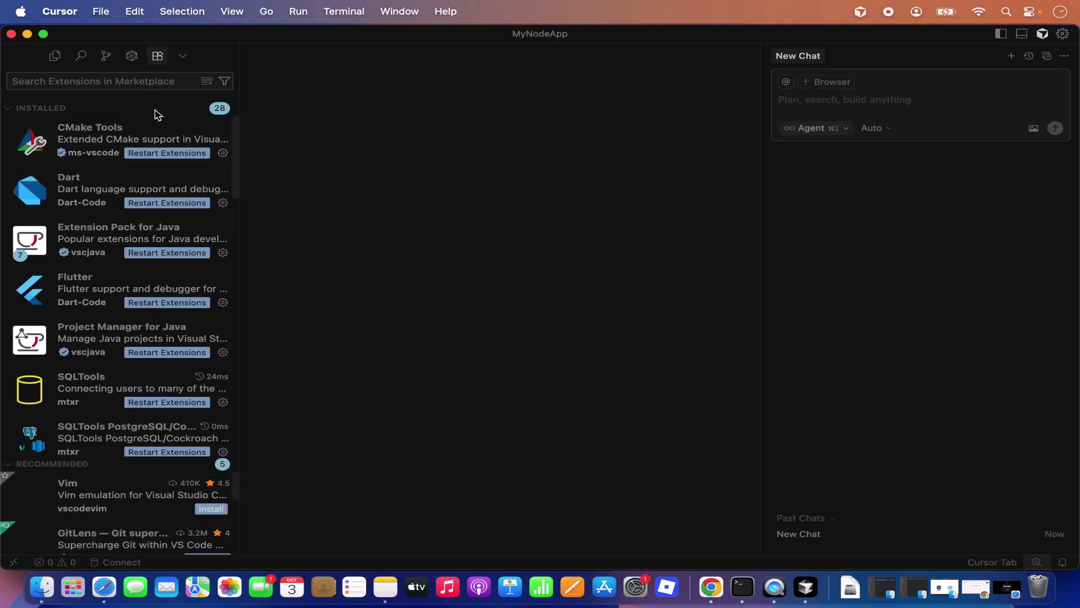
mouse_move(104, 148)
mouse_move(115, 177)
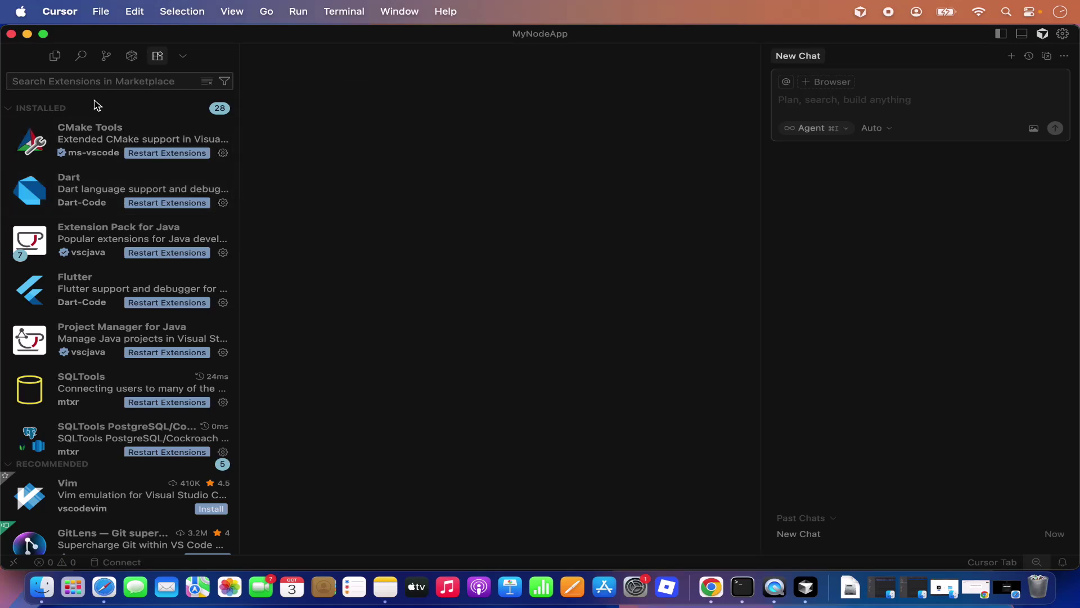
left_click(55, 56)
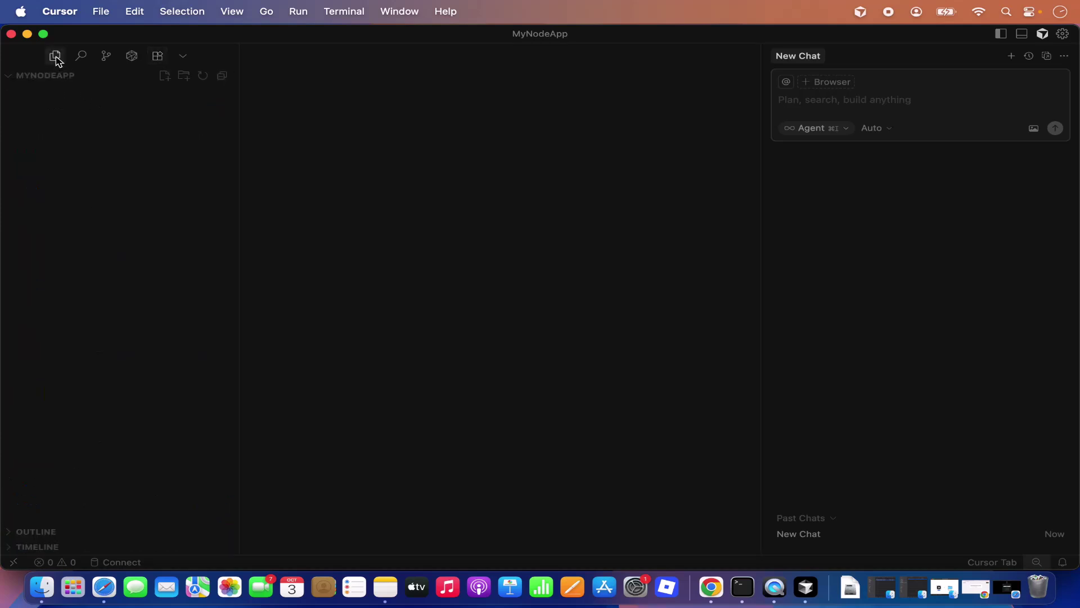
Open a new integrated terminal for the MyNodeApp project.
left_click(338, 12)
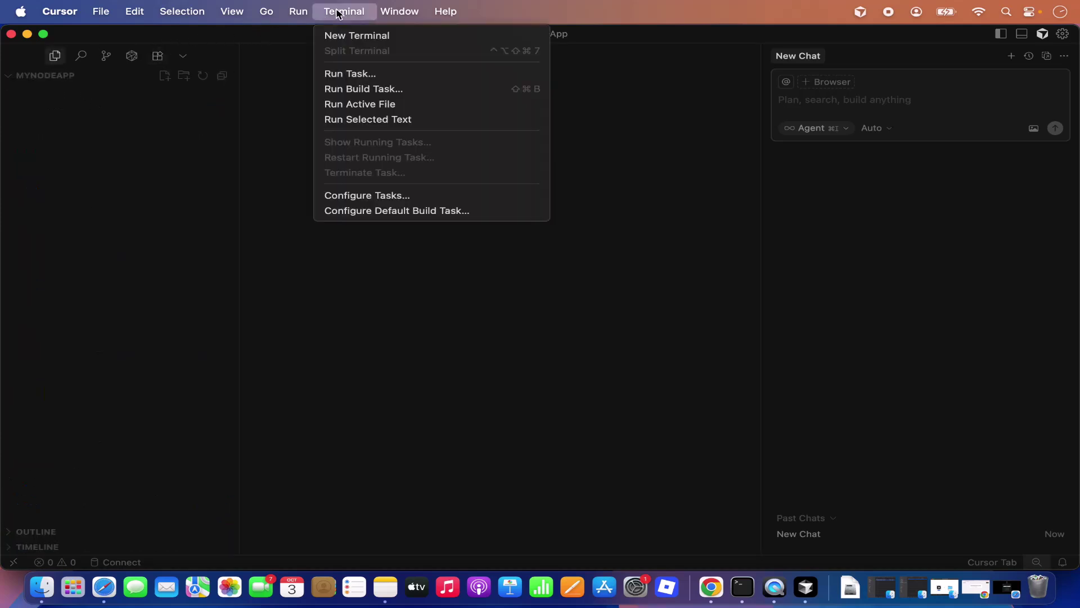
left_click(339, 36)
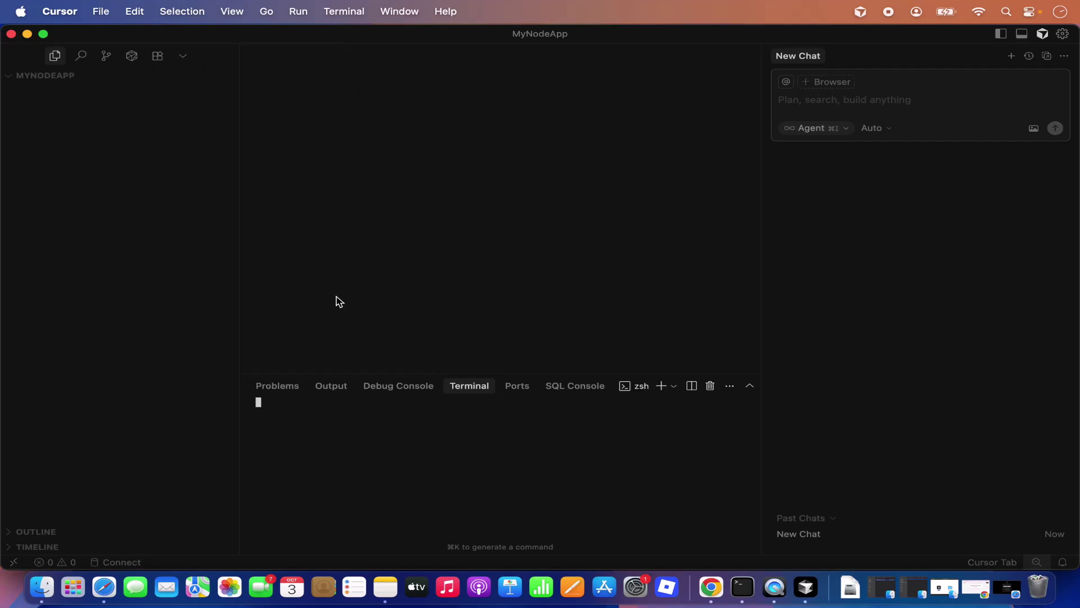